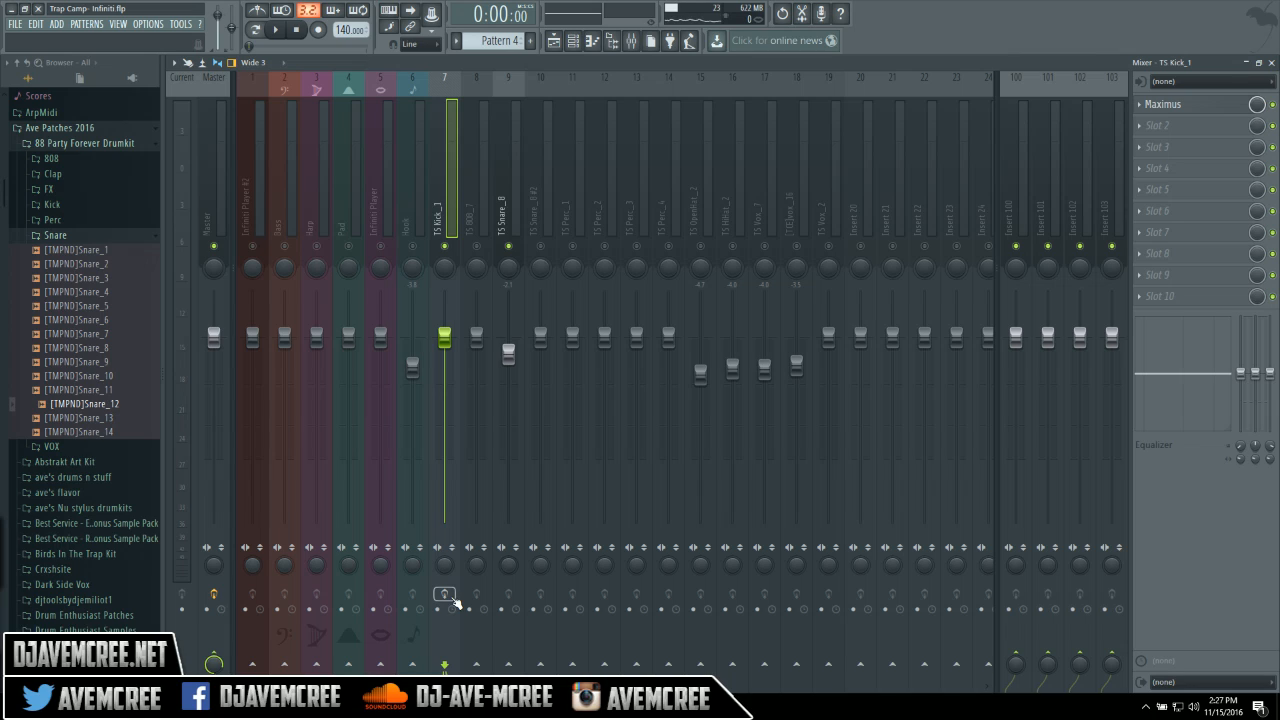
Start playback of the Trap Camp - Infiniti beat with the mixer showing.
key("space")
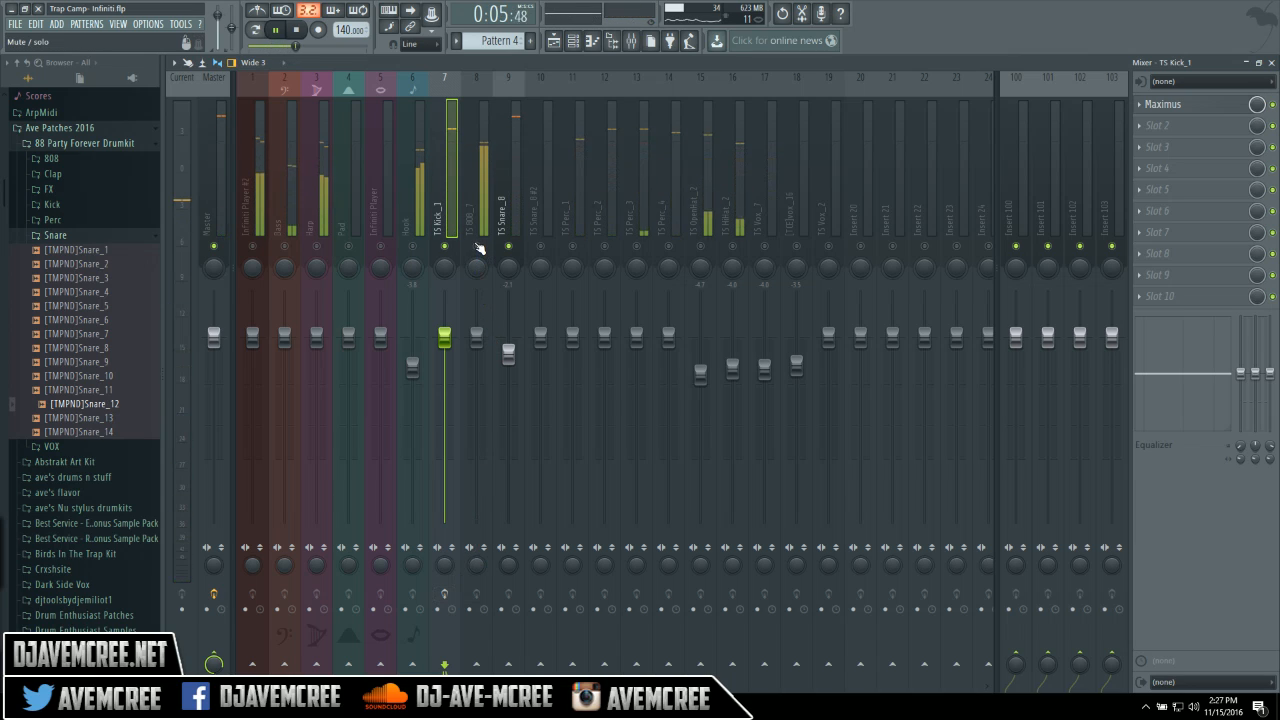
On the TS Snare_8 insert, try an 11.4dB mid EQ boost, then reset it flat.
left_click(503, 218)
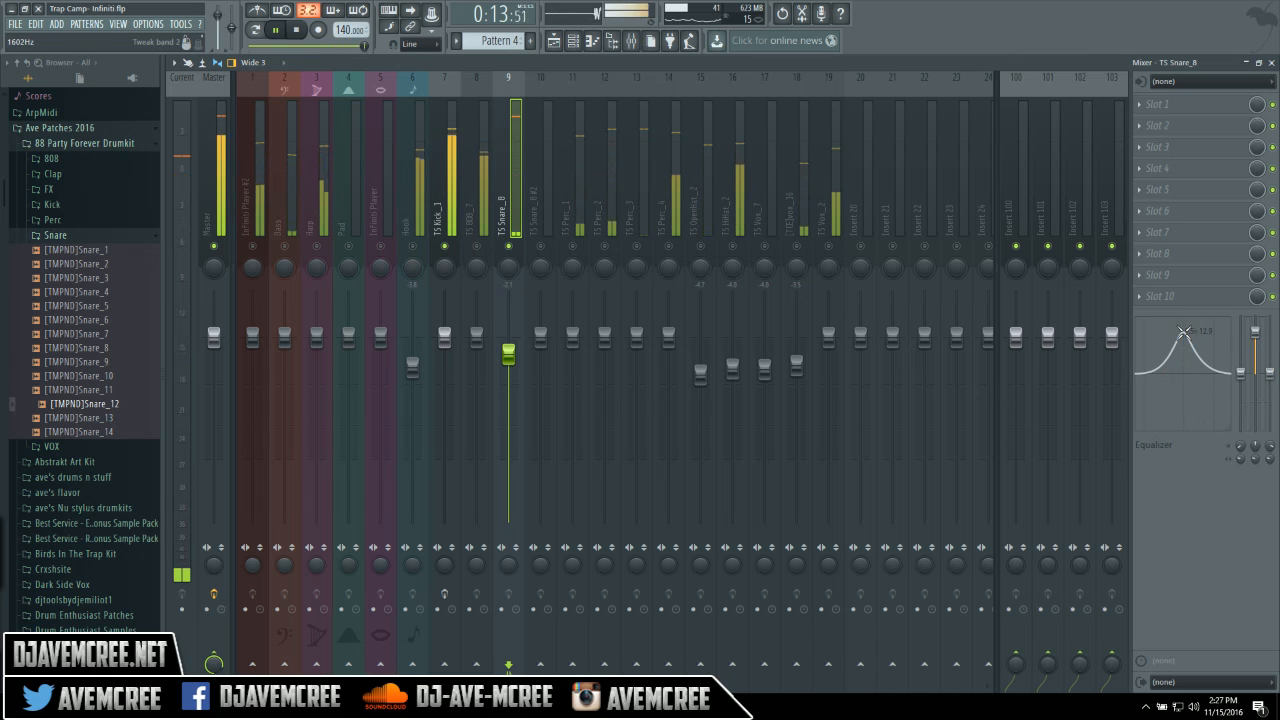
right_click(1258, 337)
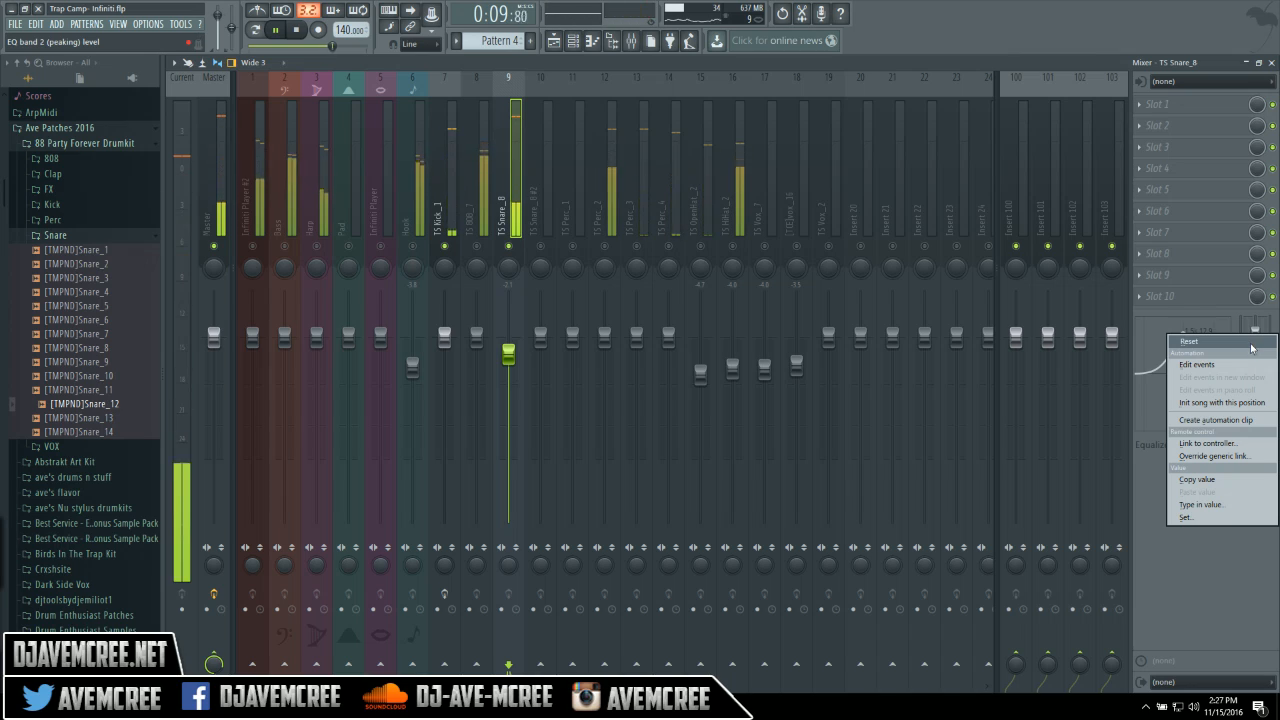
left_click(1250, 342)
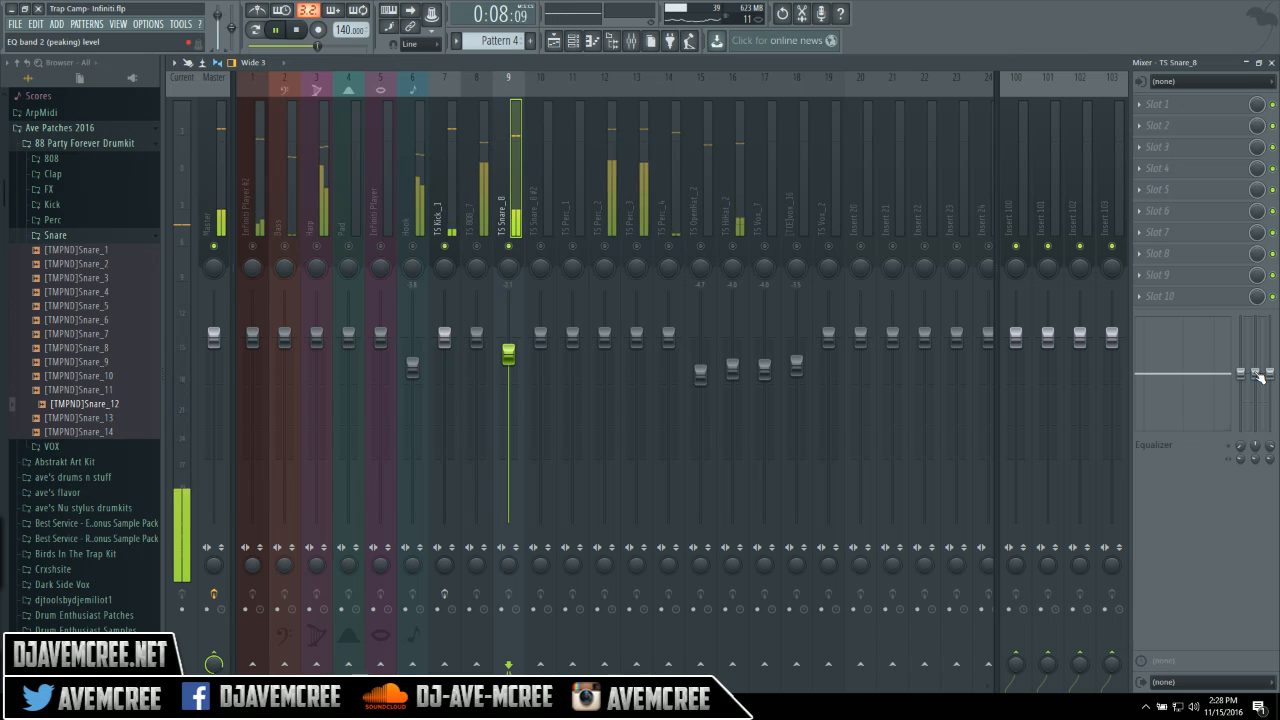
left_click_drag(1256, 374, 1256, 337)
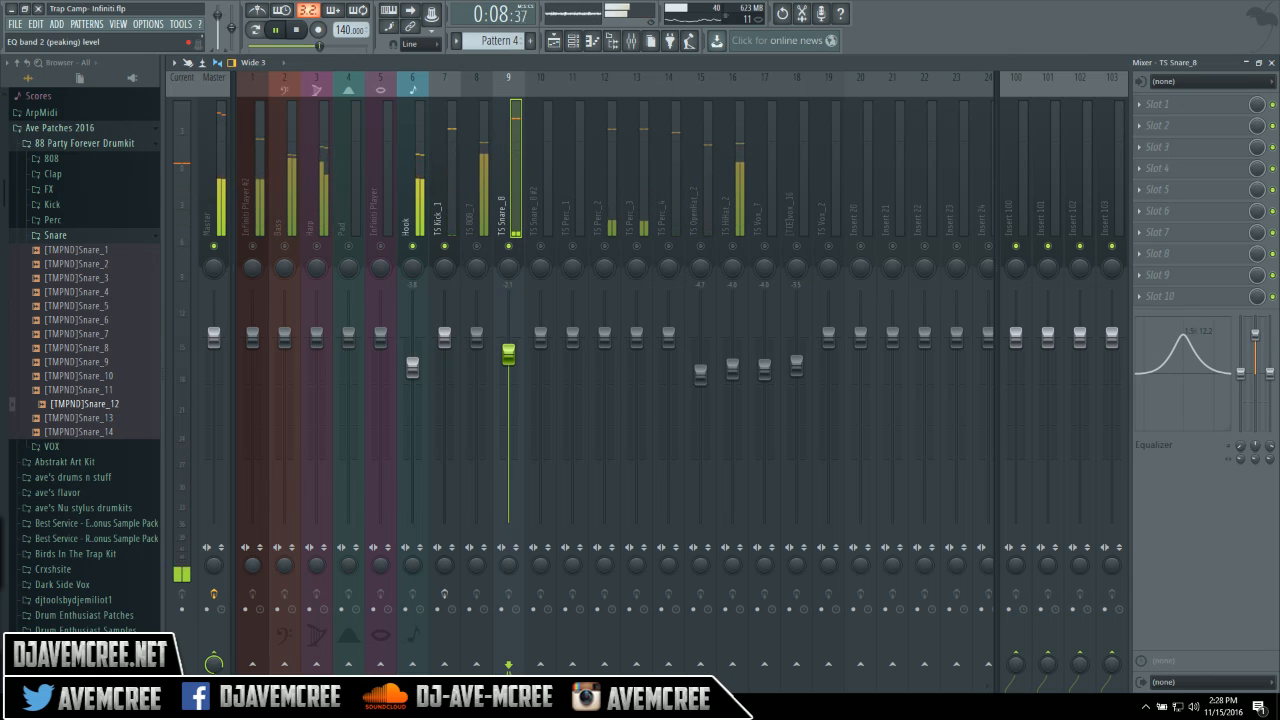
right_click(1255, 338)
left_click(1255, 344)
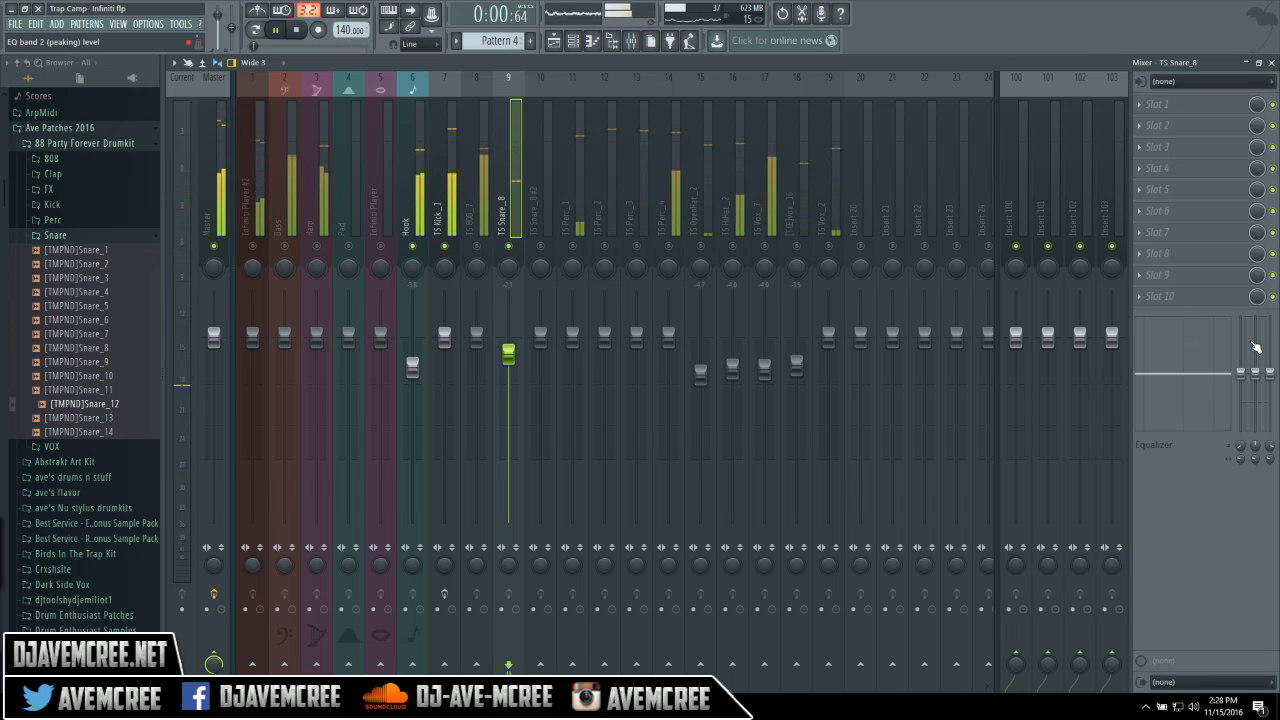
Audition the snare, then boost its mid EQ band by 5.4dB and replay the beat.
key("space")
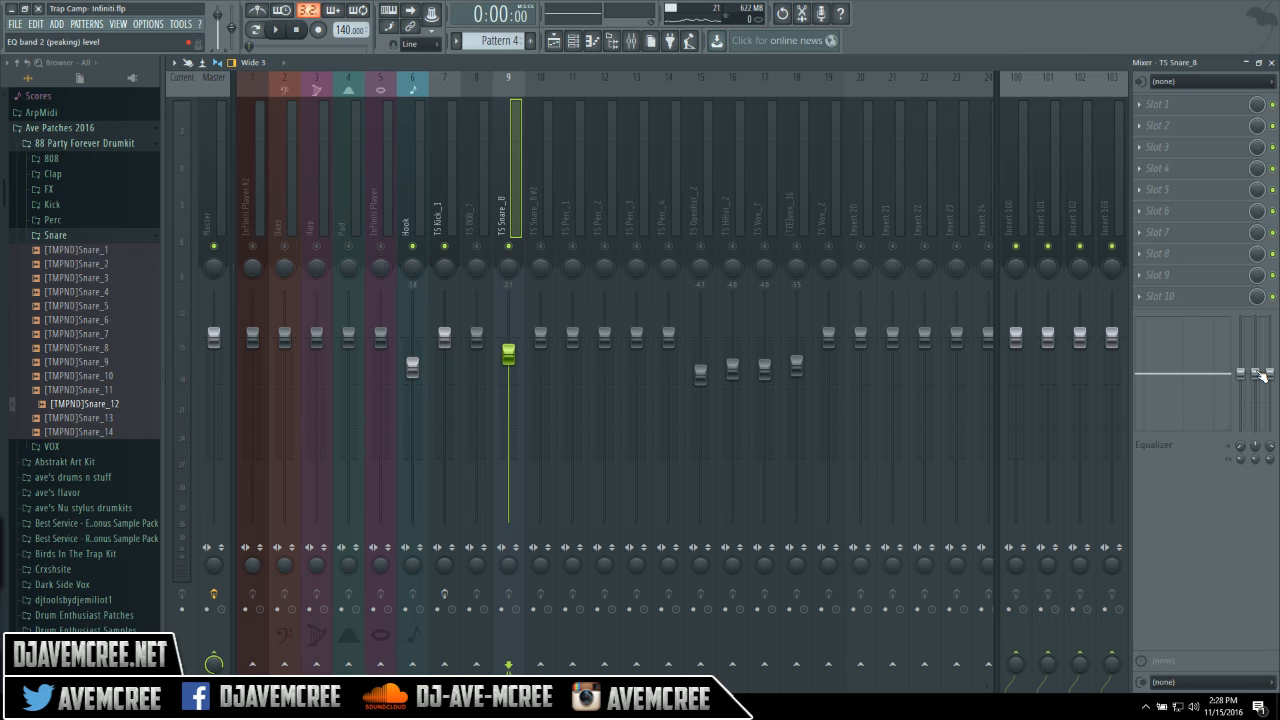
key("space")
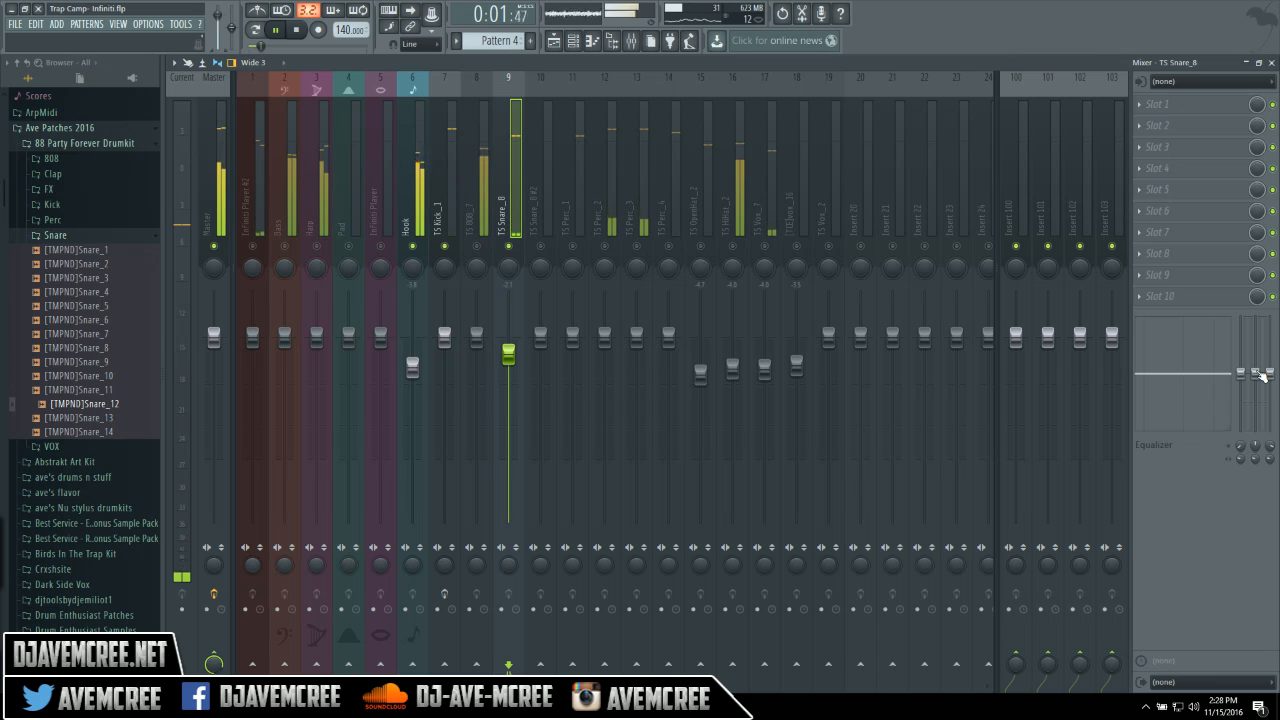
key("space")
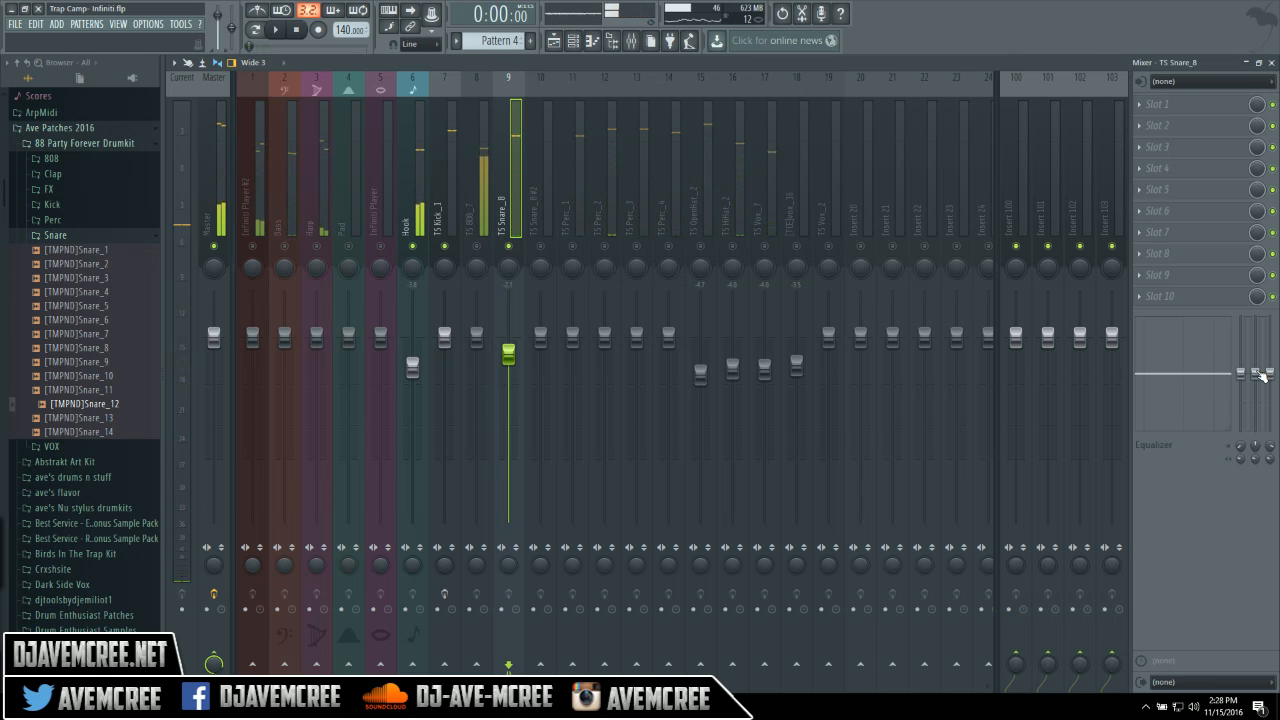
left_click_drag(1261, 375, 1257, 355)
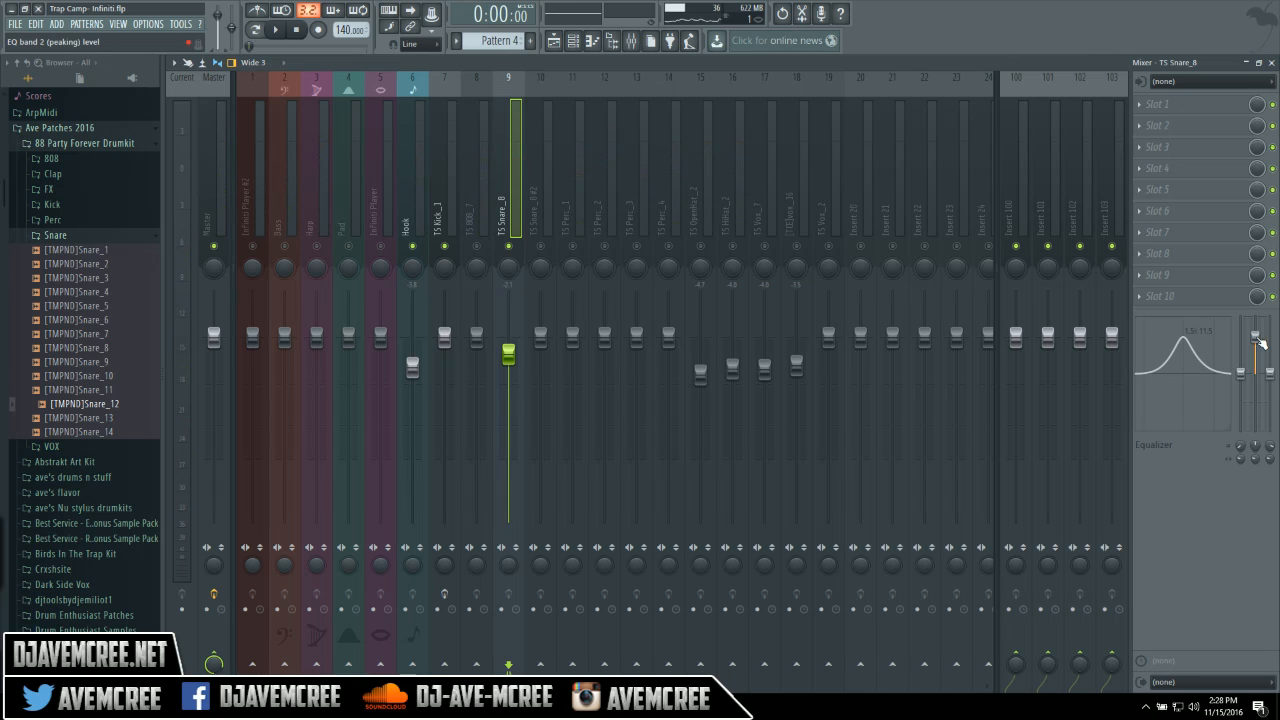
key("space")
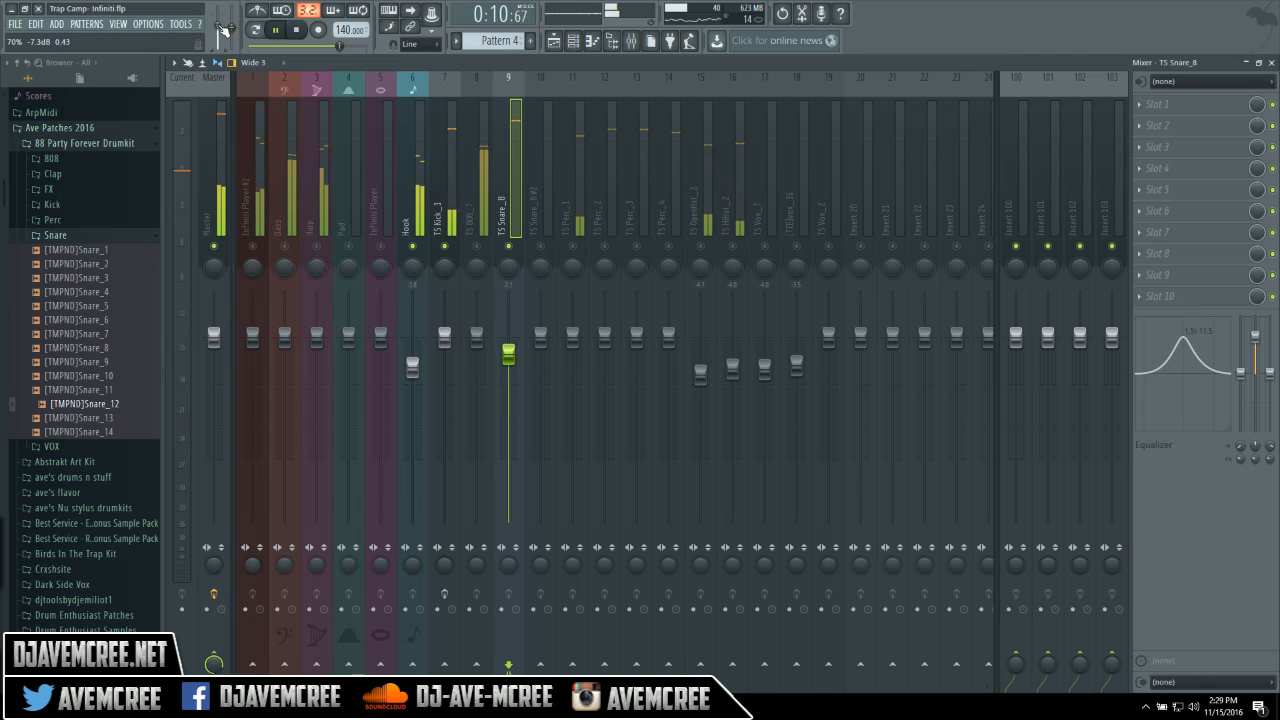
Reset the master volume, widen the snare's mid EQ boost, then lower the master volume.
right_click(222, 33)
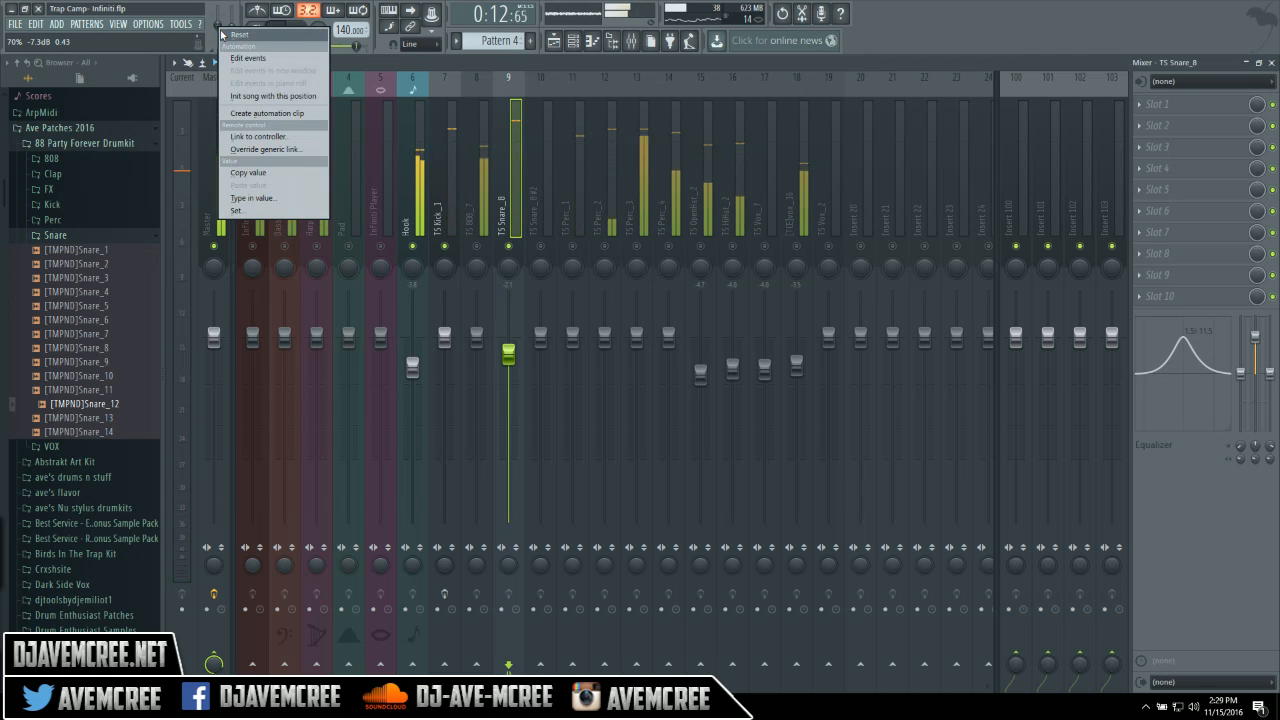
left_click(223, 35)
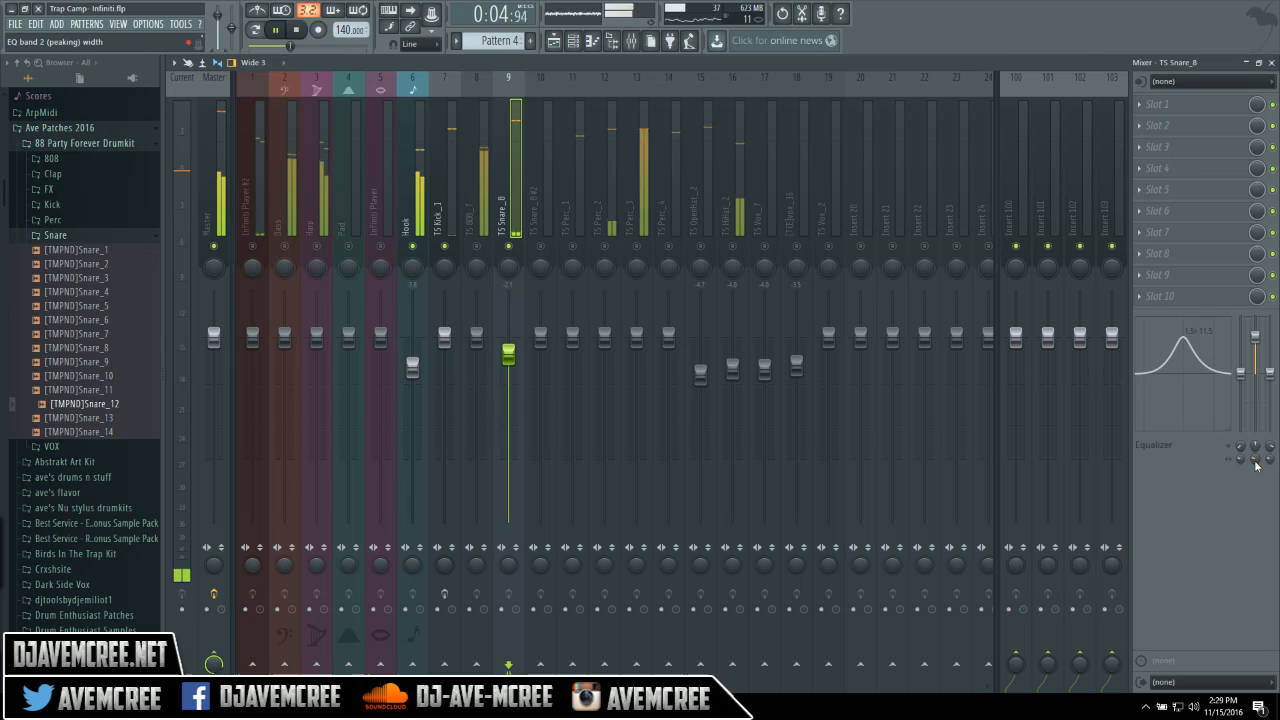
left_click_drag(1254, 461, 1254, 468)
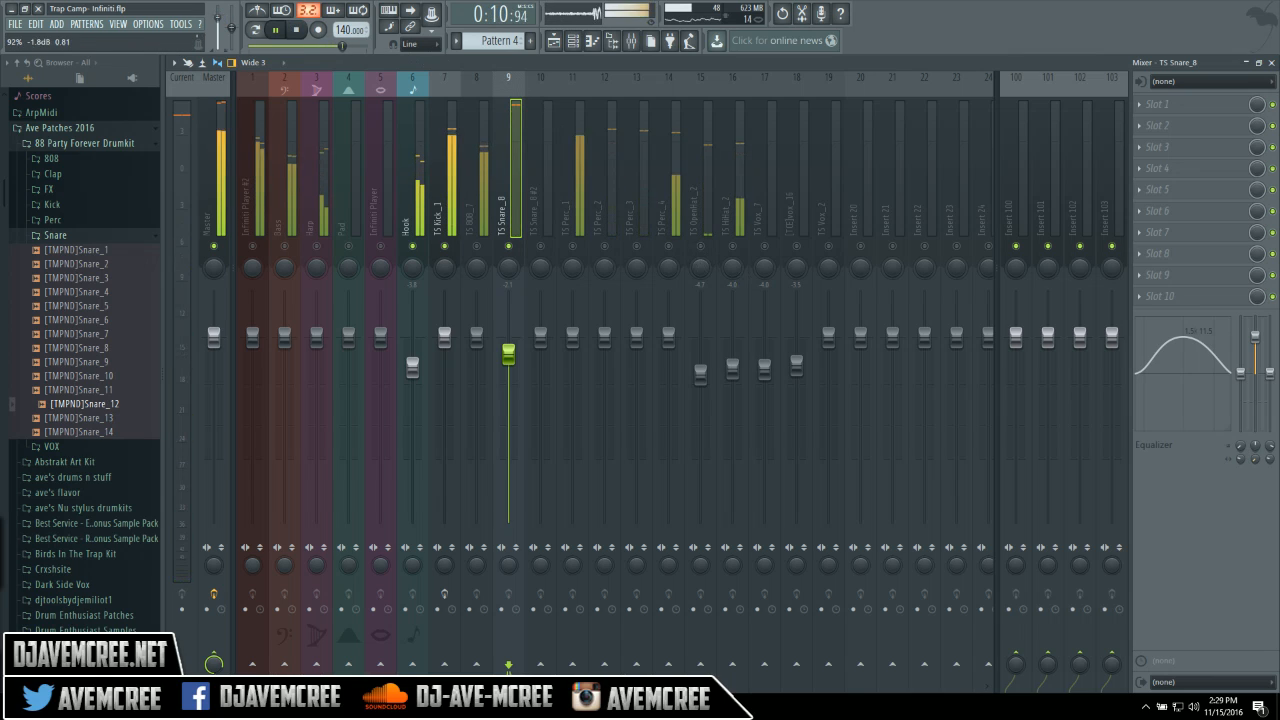
left_click_drag(218, 24, 218, 29)
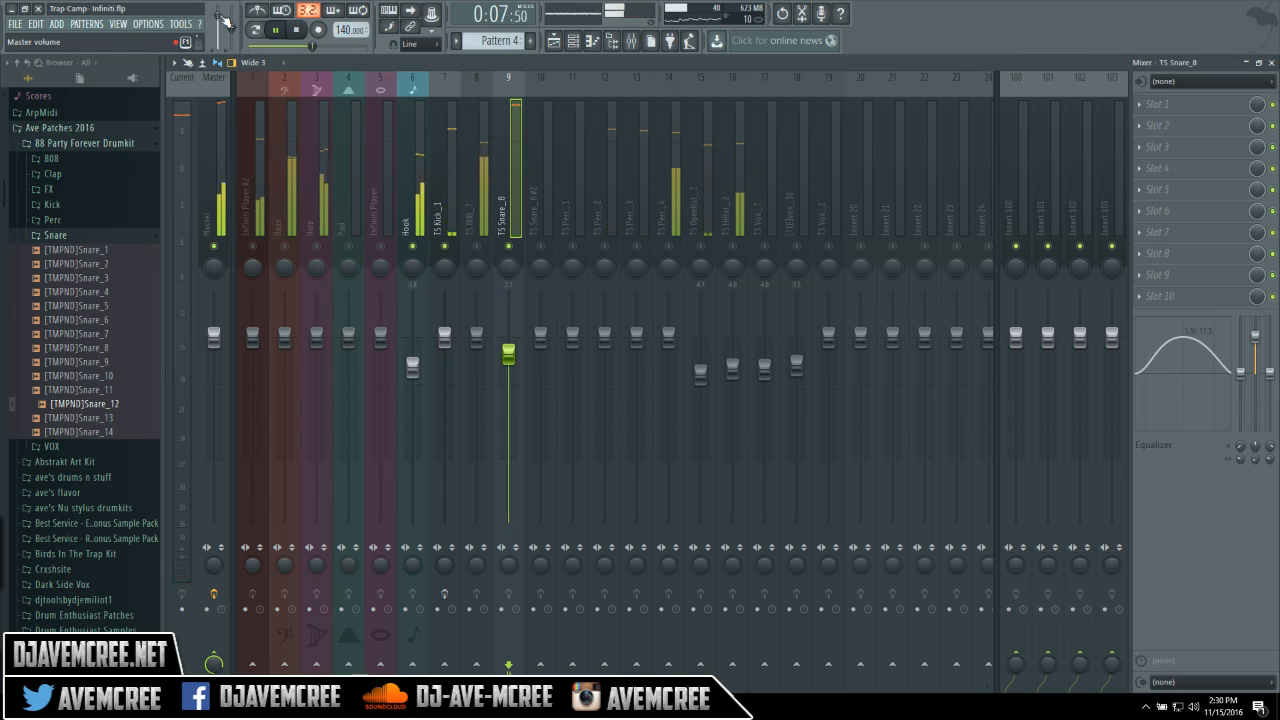
Select the TS Kick_1 insert, toggle its effects, and bring up its Maximus plugin.
left_click(449, 168)
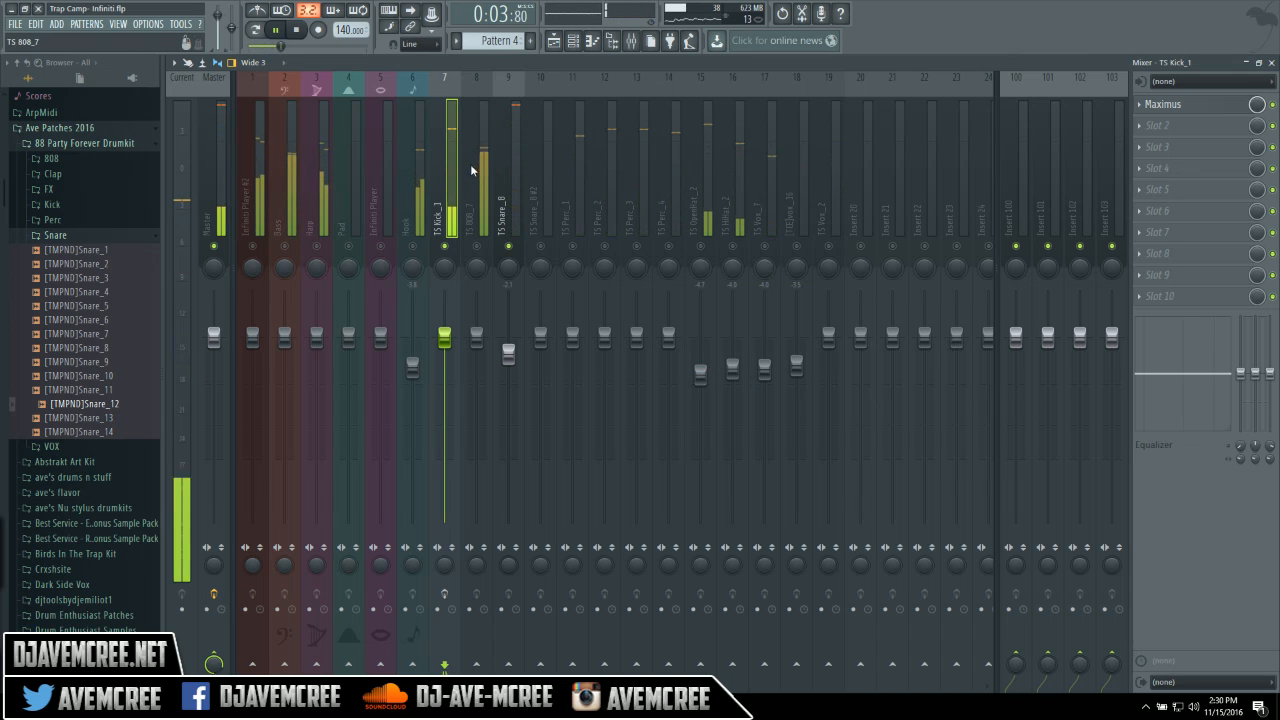
left_click(450, 595)
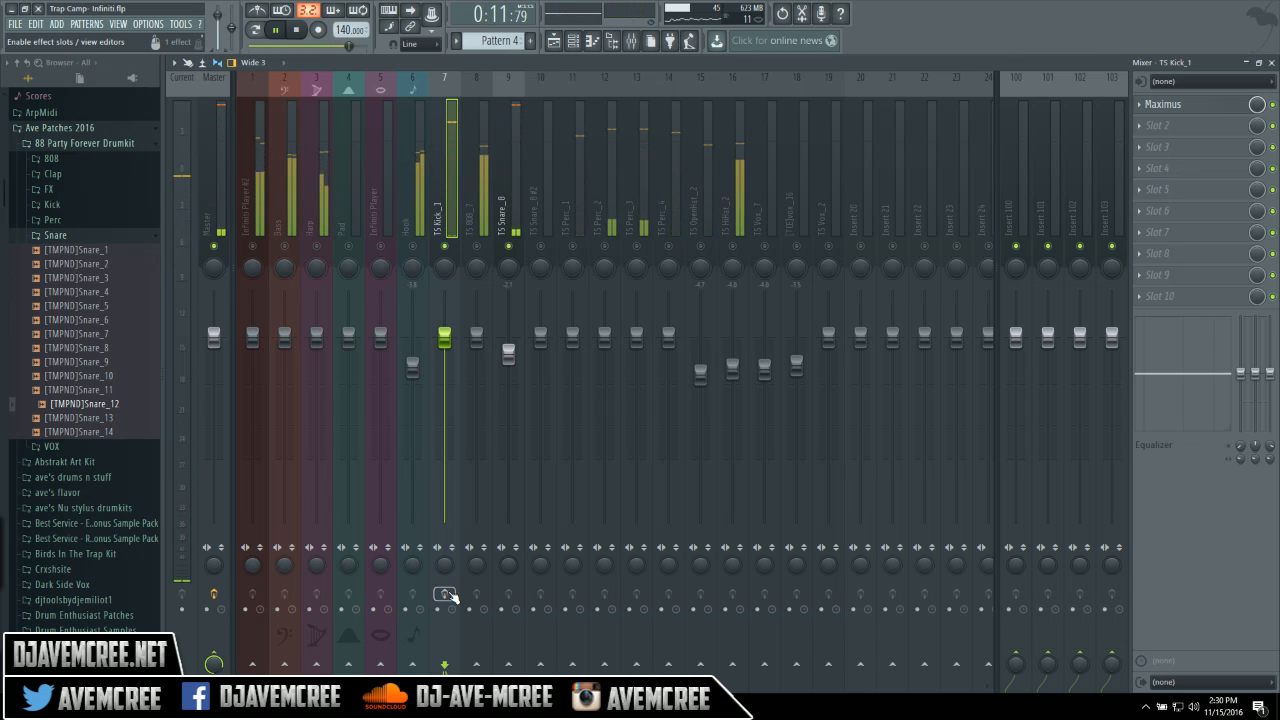
left_click(1219, 110)
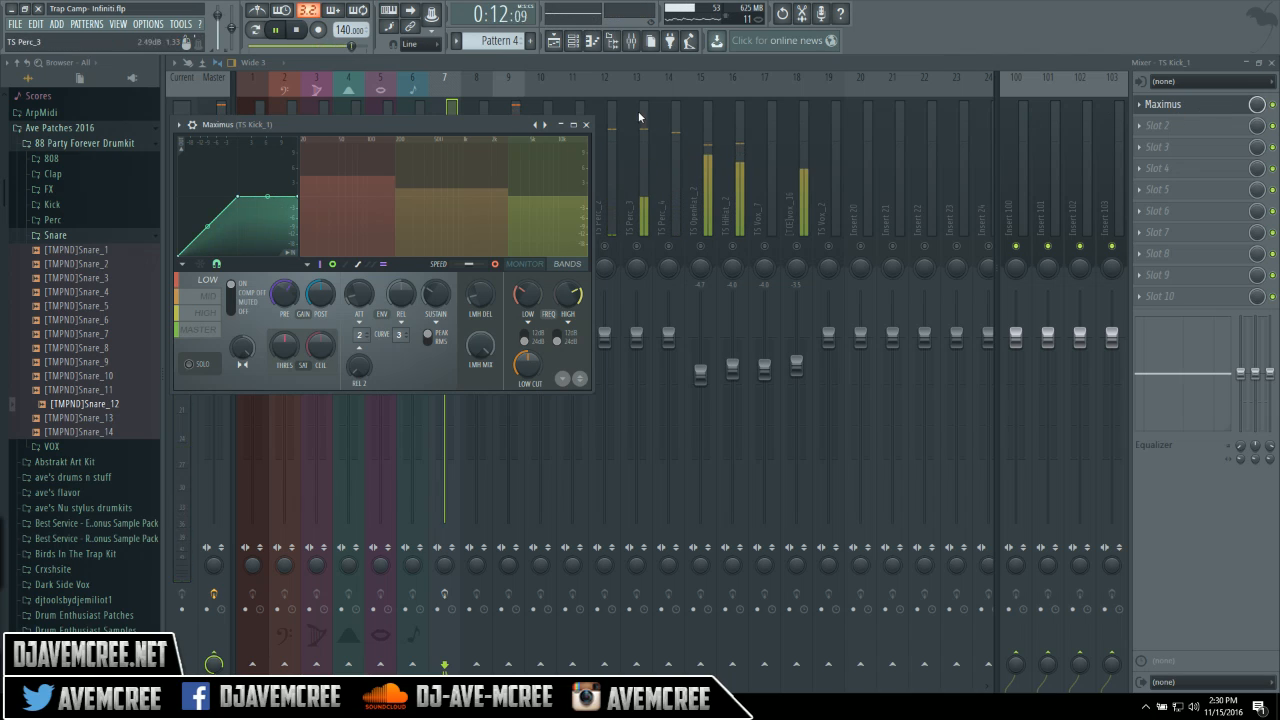
Close Maximus, try a 6.5dB then 4.9dB kick low-band boost, then reset it flat.
left_click(587, 125)
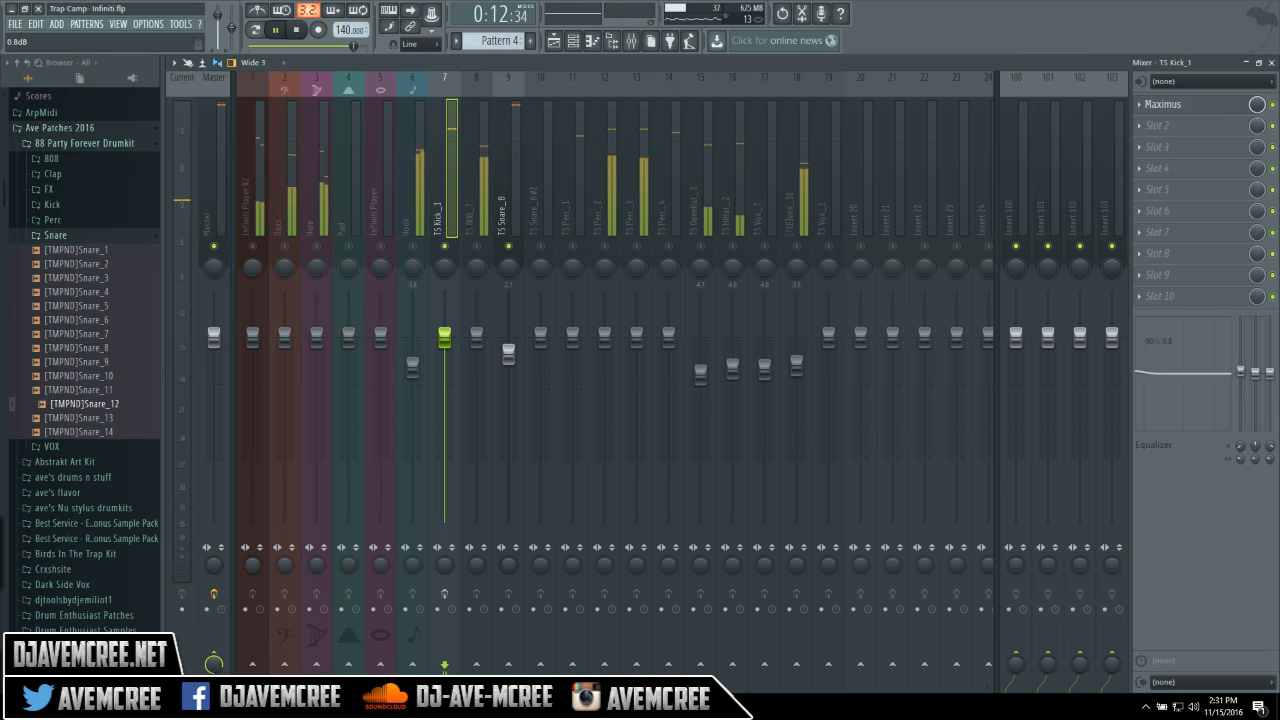
left_click_drag(1243, 374, 1245, 359)
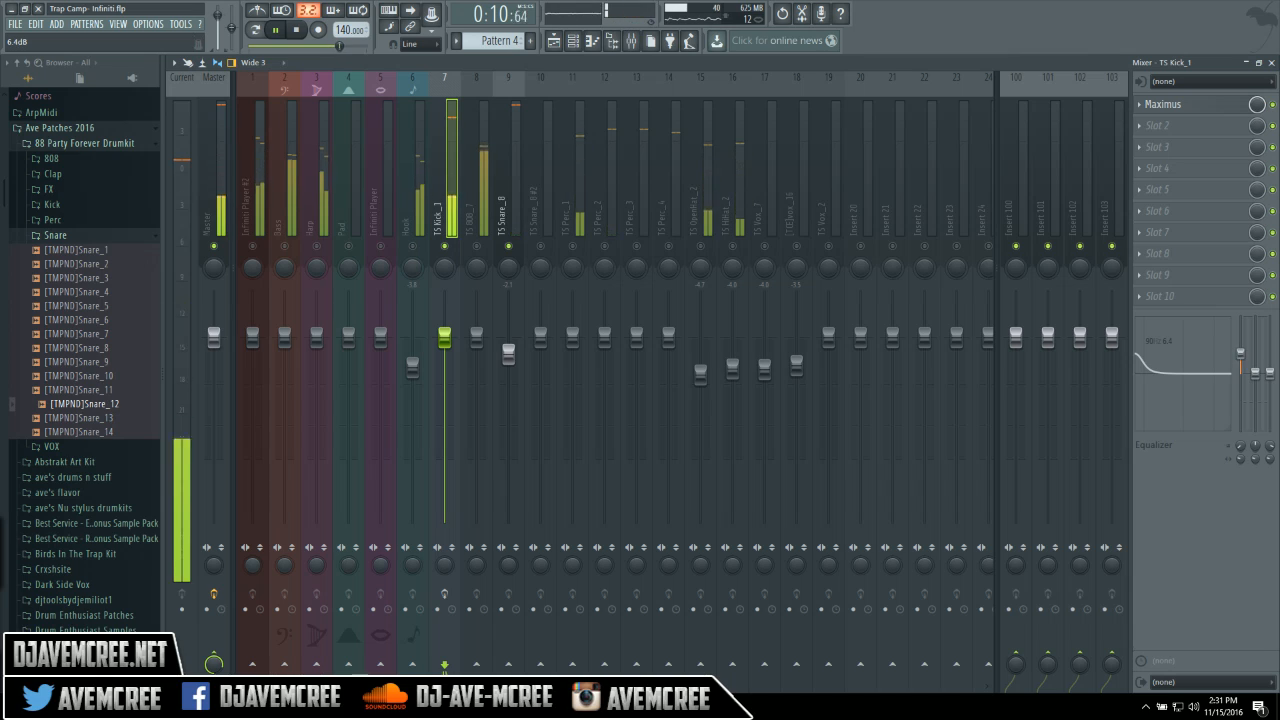
left_click_drag(1240, 354, 1240, 359)
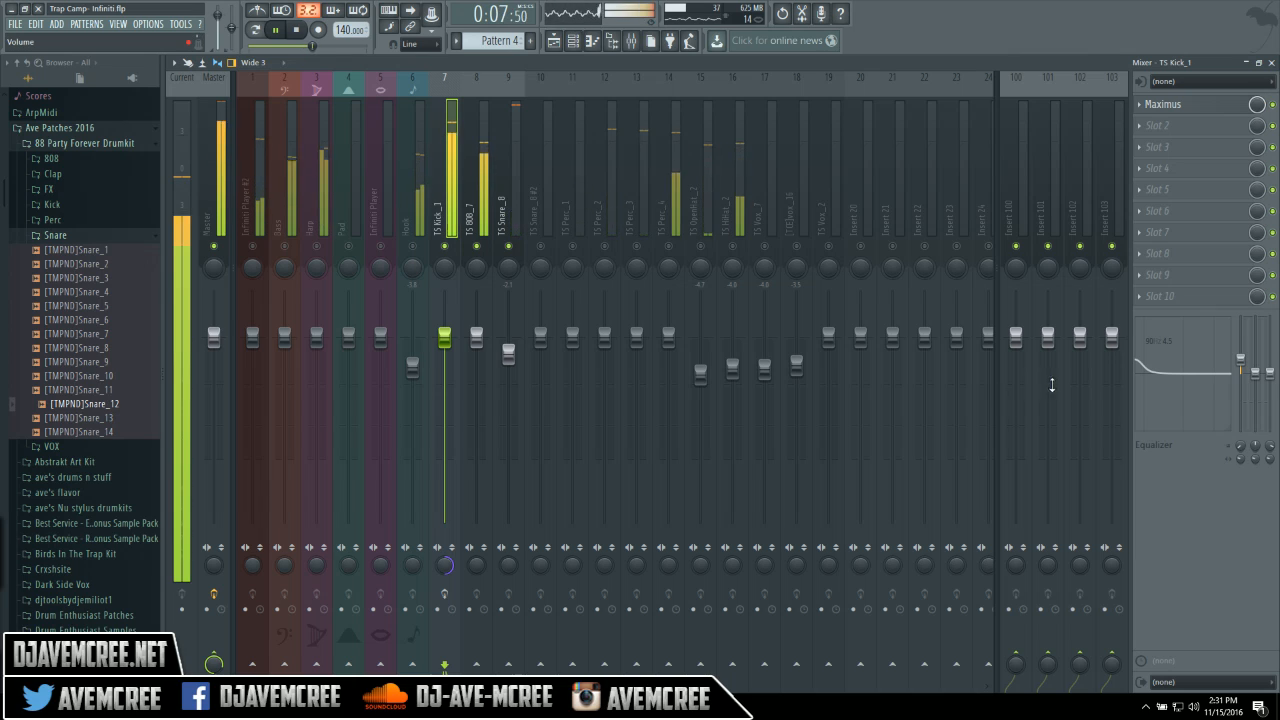
right_click(1243, 371)
left_click(1239, 374)
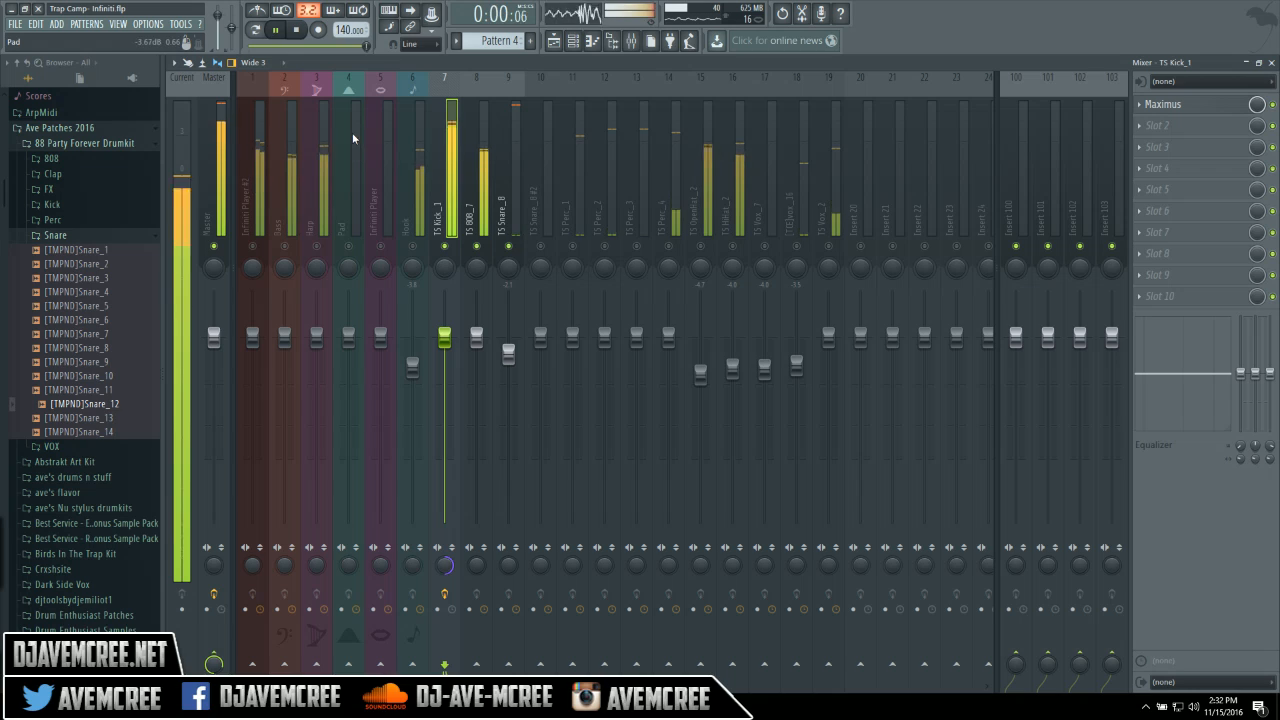
Stop playback and load Trap Camp X JW Lucas- Go Away(demo).flp without saving, mixer in front.
left_click(297, 31)
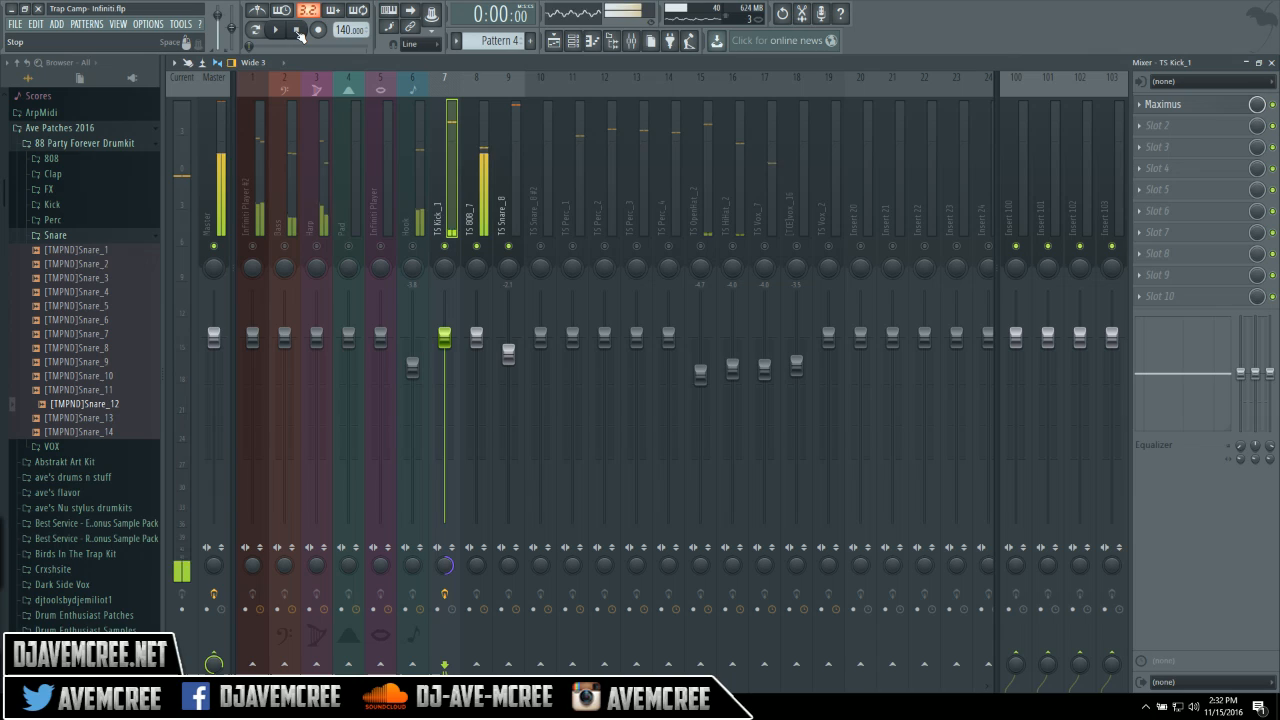
left_click(15, 24)
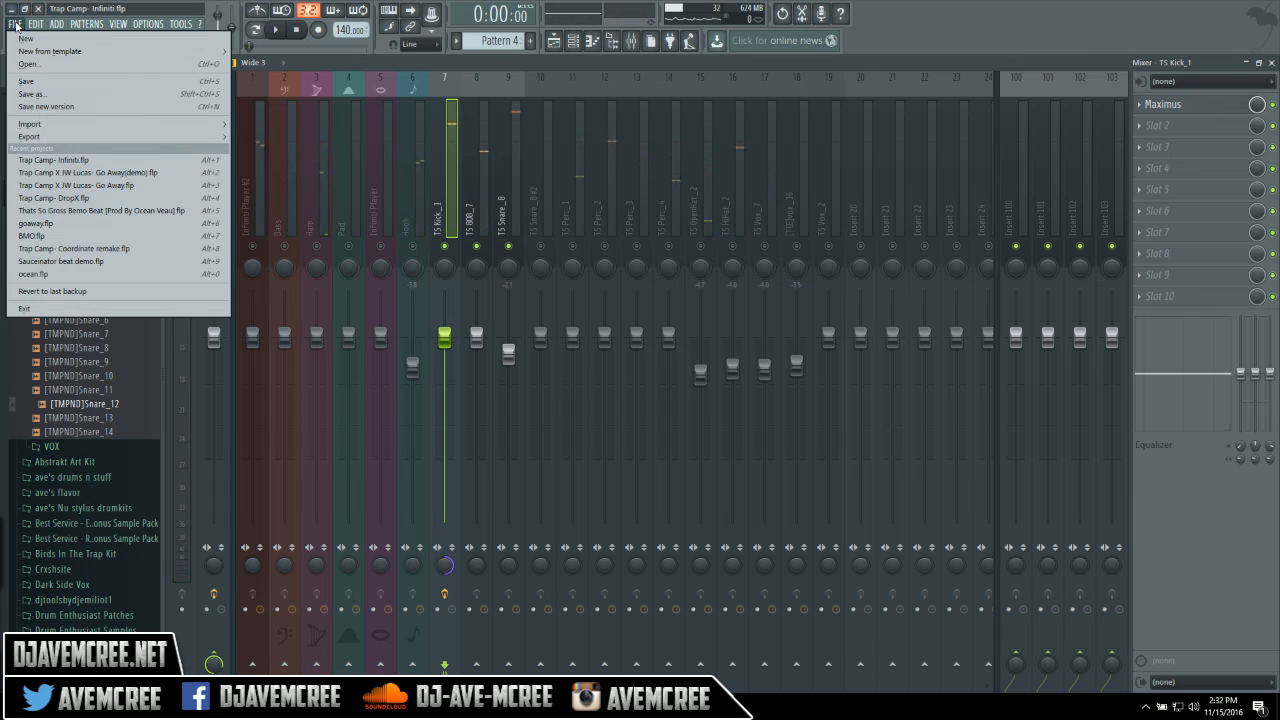
left_click(66, 174)
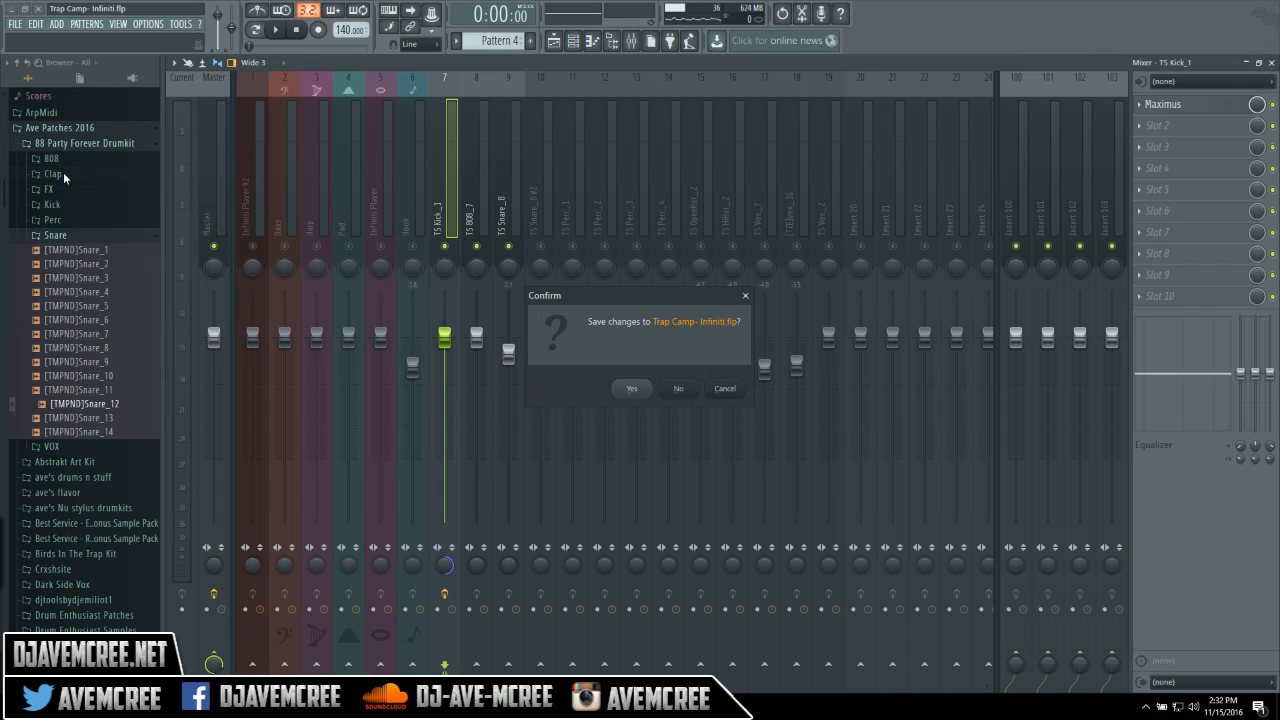
left_click(679, 390)
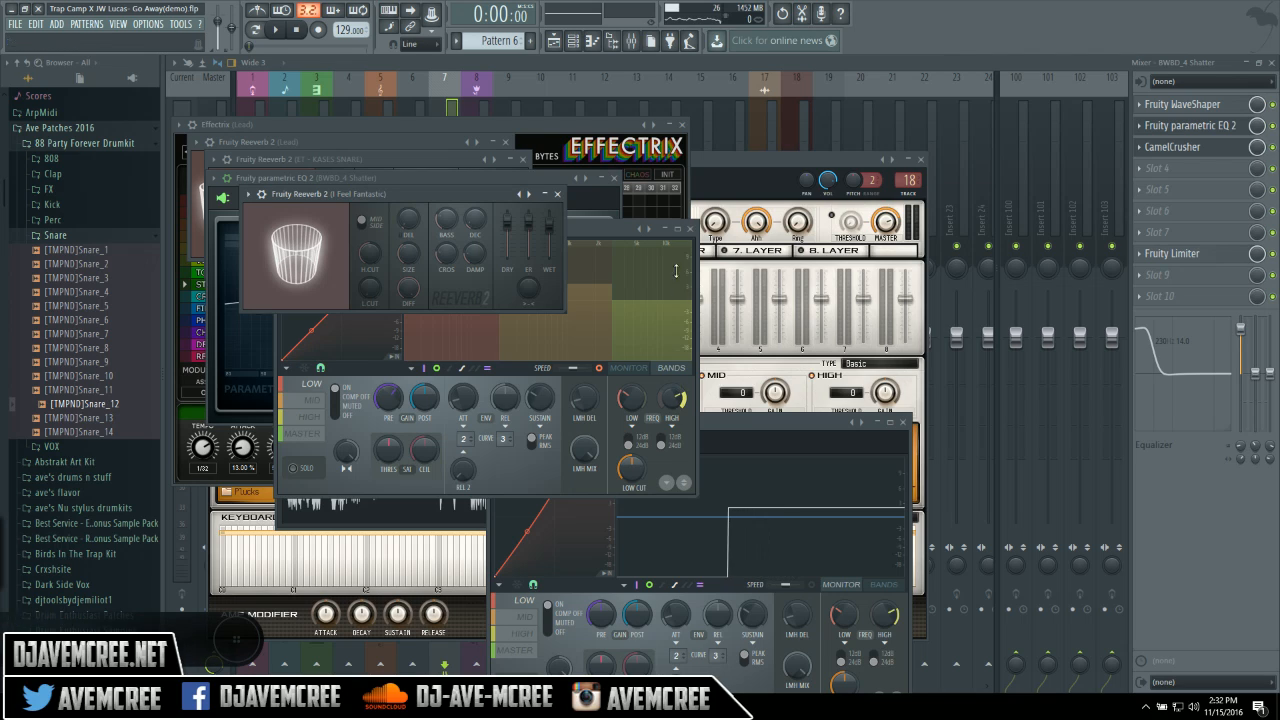
left_click(606, 58)
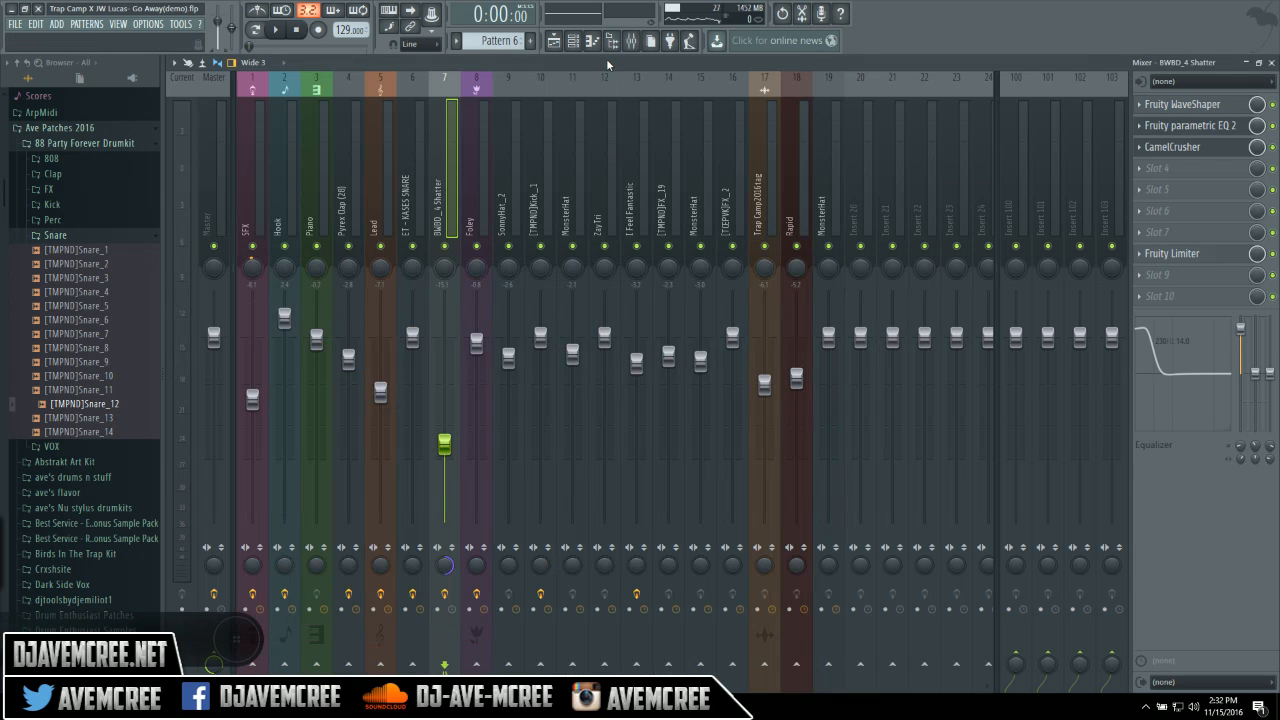
Select the SFX and Hook inserts, solo SFX, and return to the SFX insert's EQ.
left_click(248, 165)
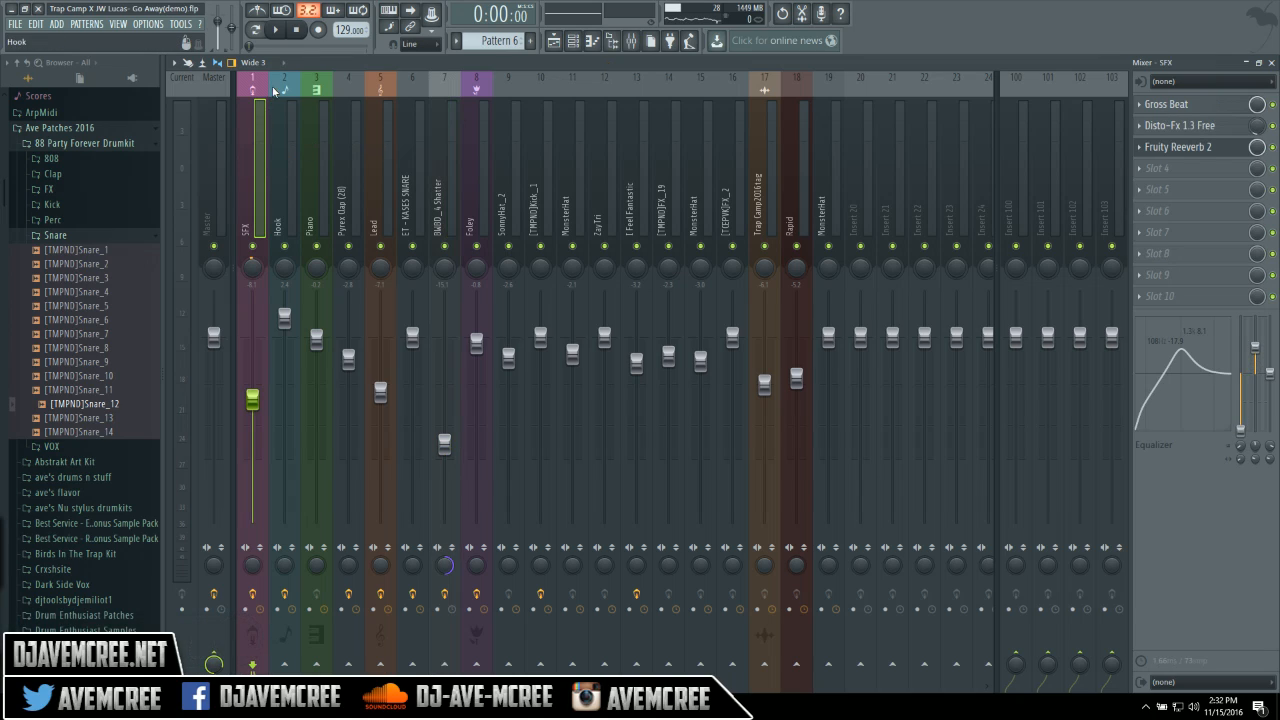
left_click(283, 120)
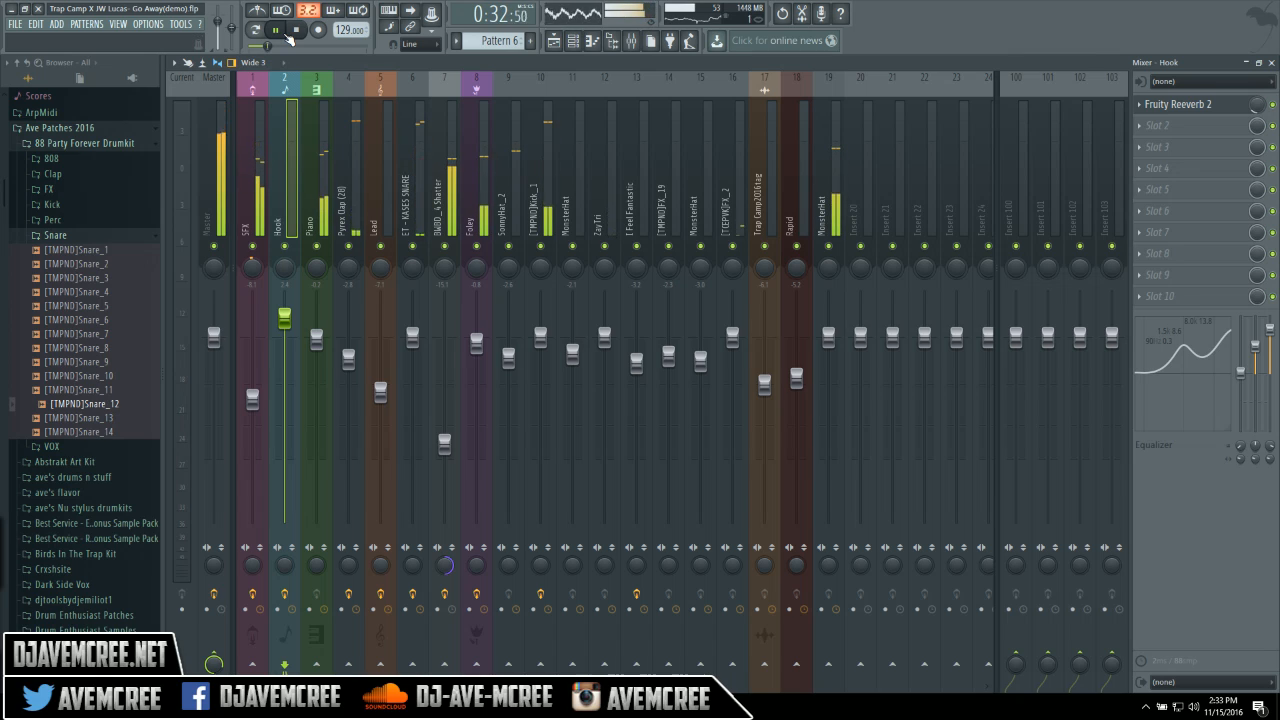
right_click(254, 246)
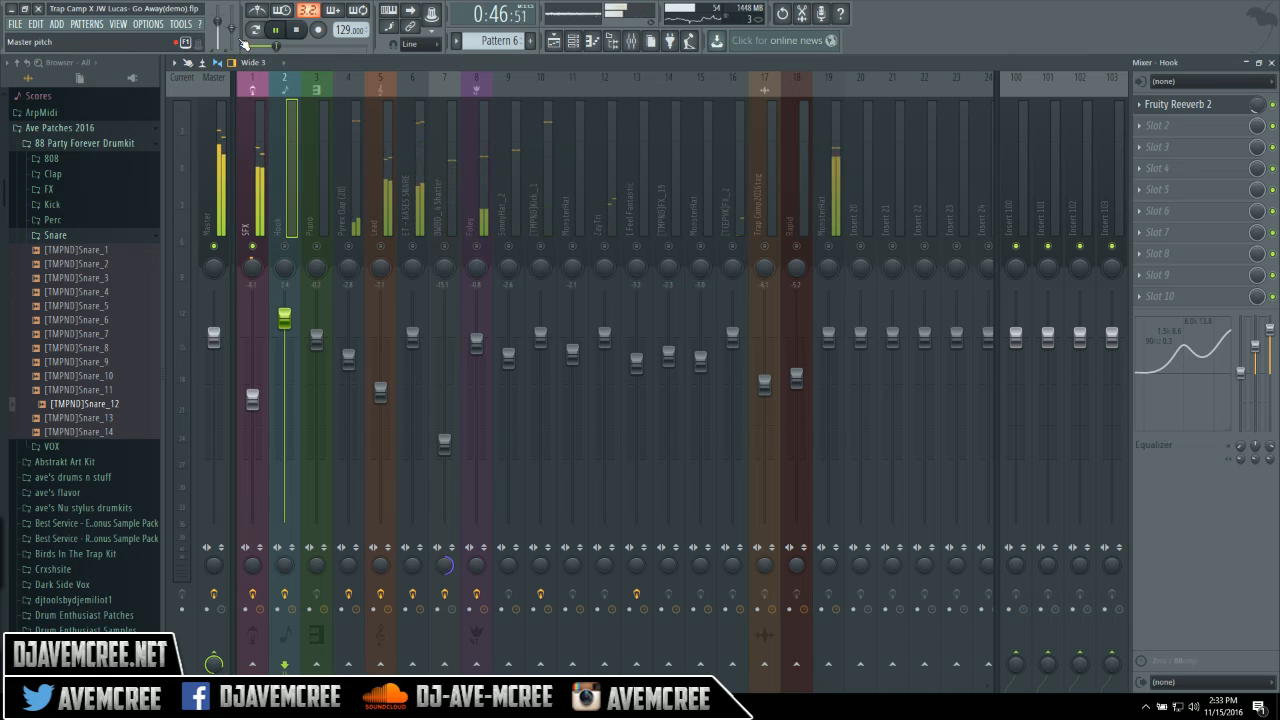
left_click(251, 131)
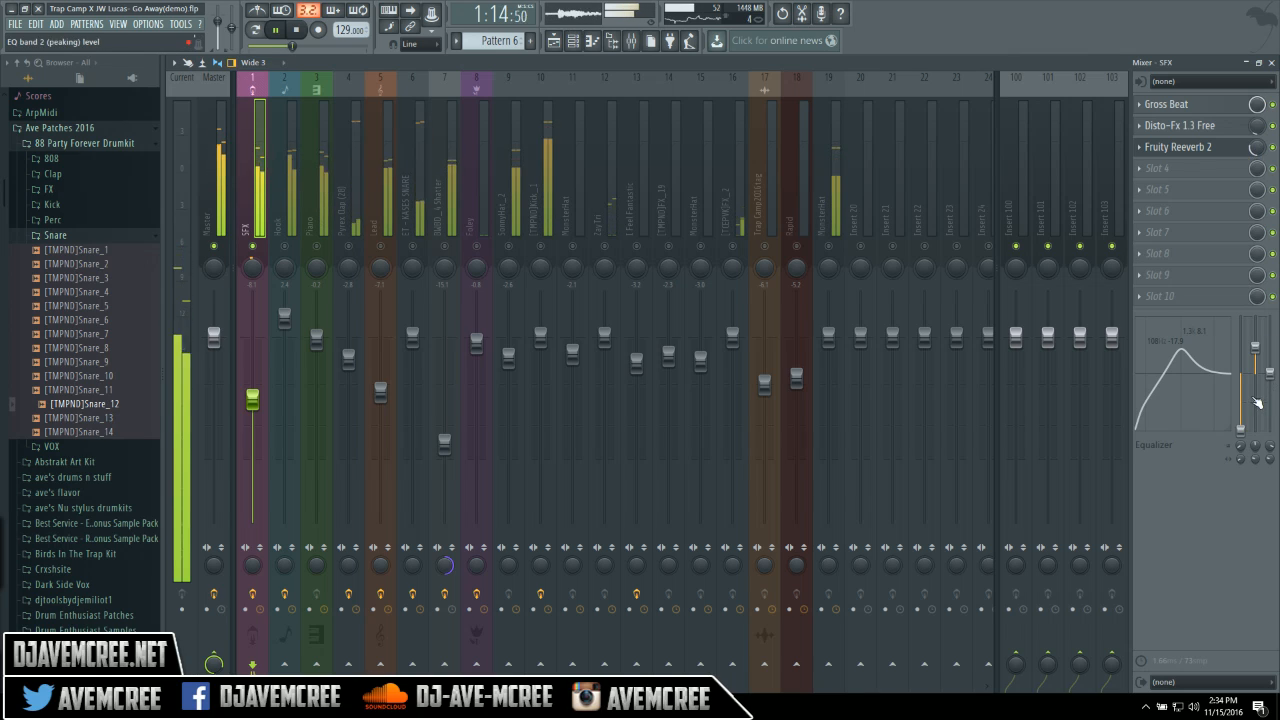
Reset the SFX insert's low-shelf EQ band and stop playback.
right_click(1244, 430)
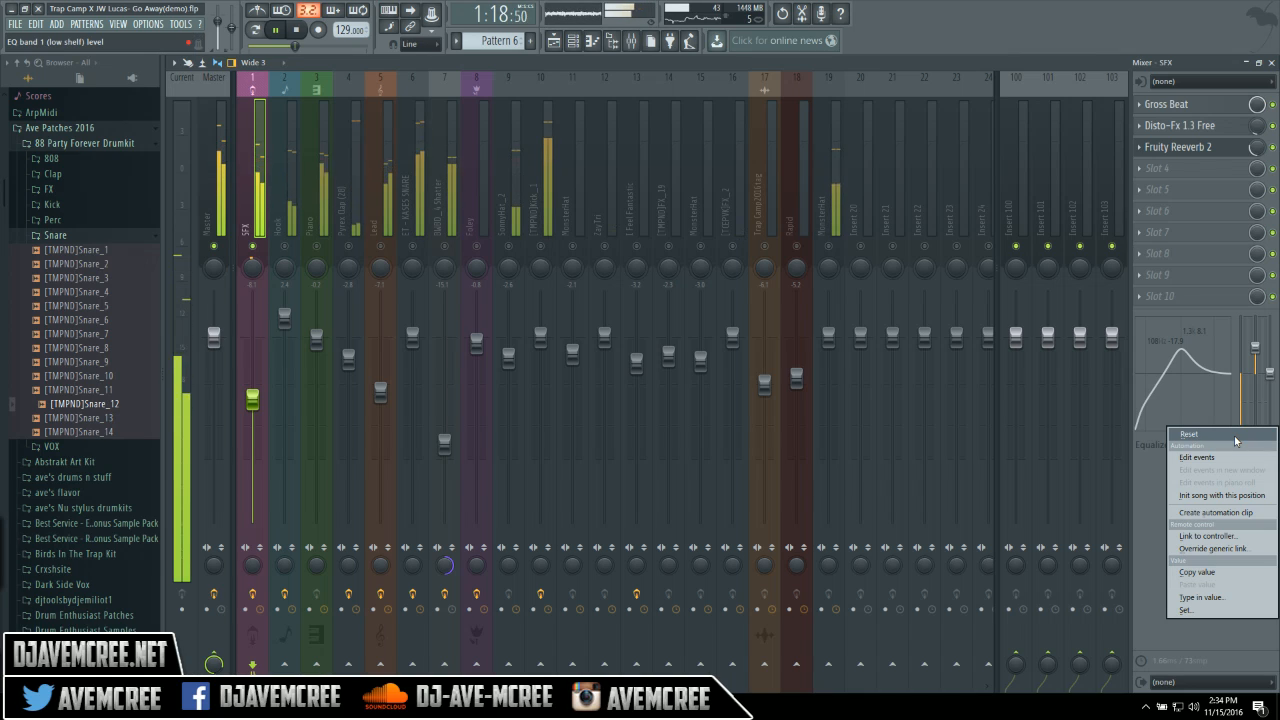
left_click(1235, 438)
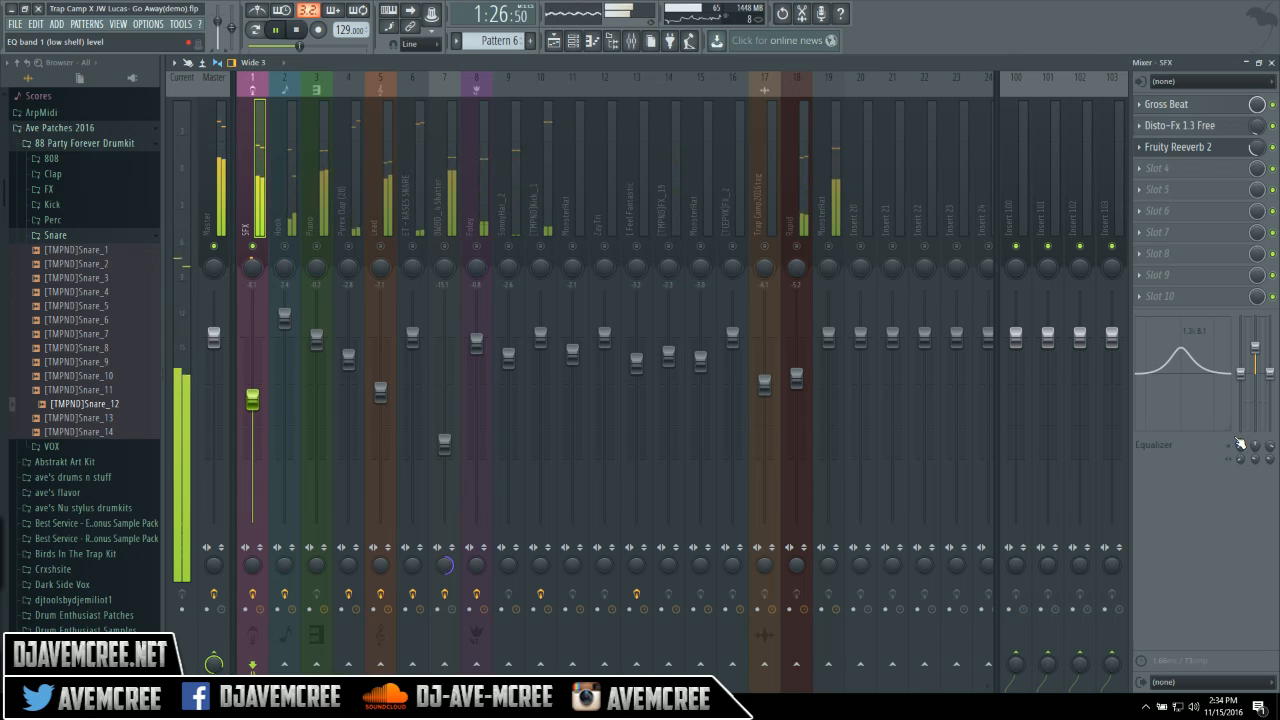
key("space")
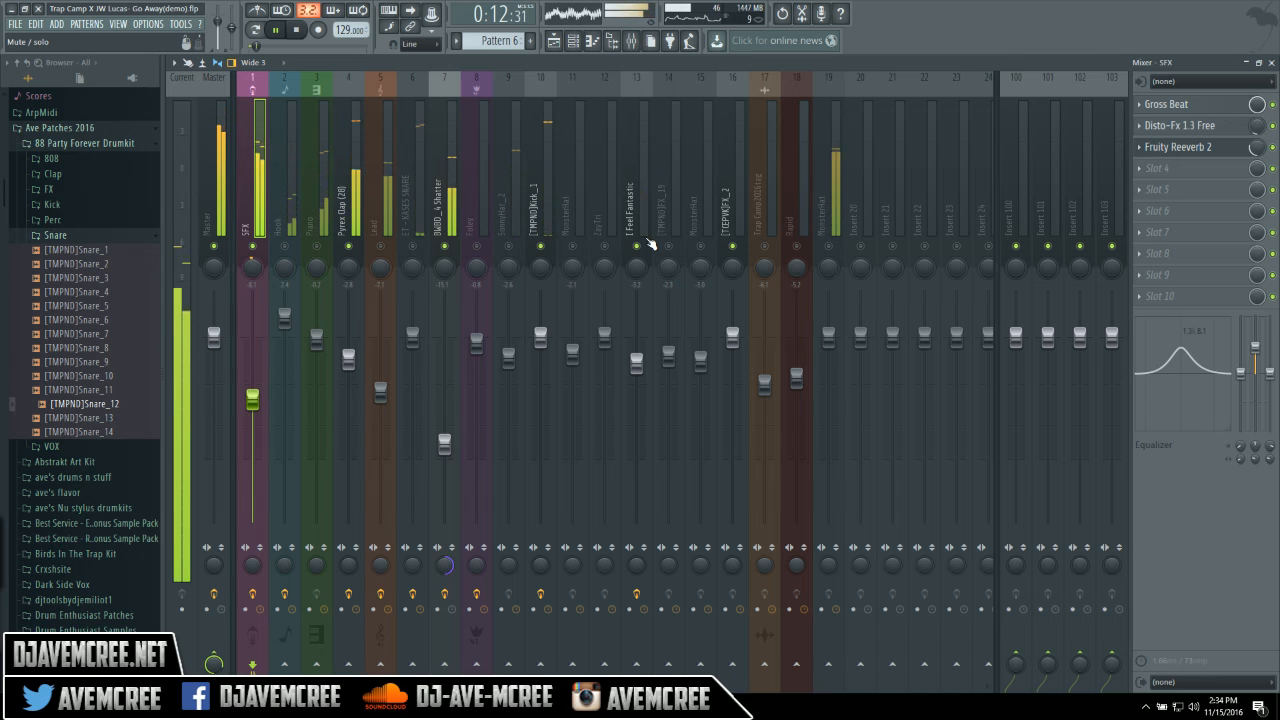
Stop playback of the Go Away demo.
key("space")
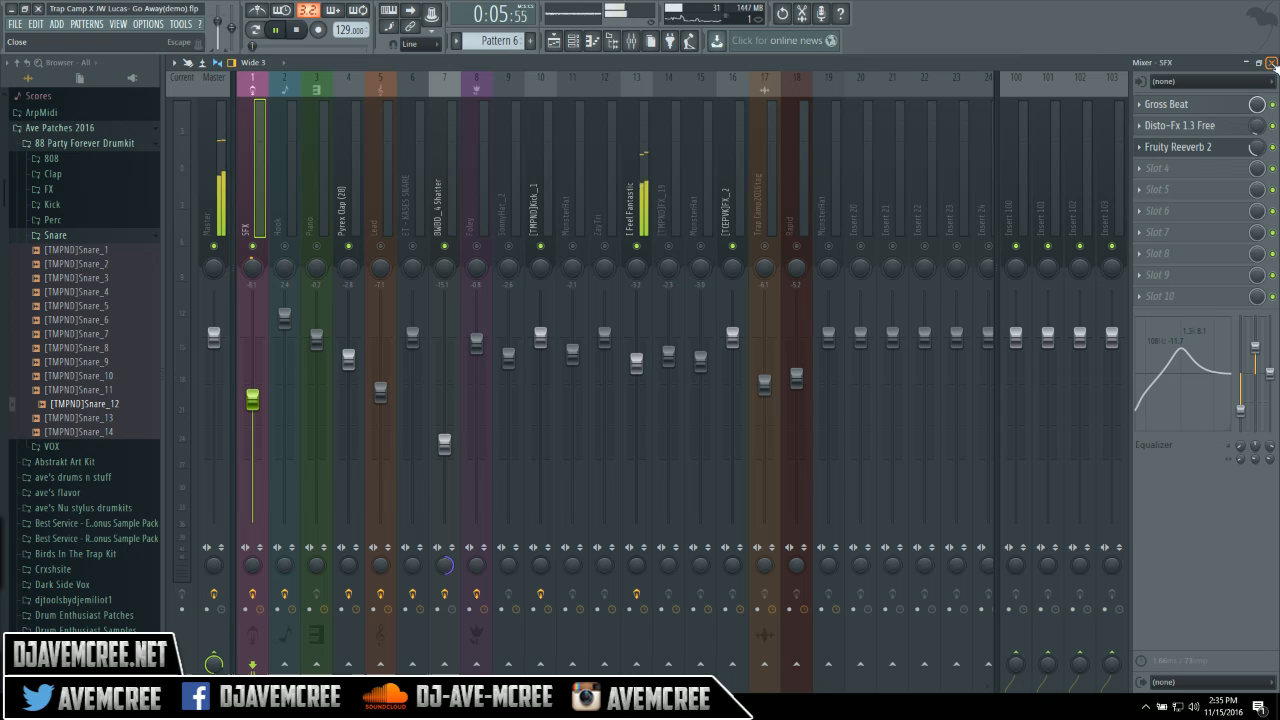
Mark bars 5 to 13 on the Playlist ruler for playback, then reopen the mixer.
left_click(1272, 63)
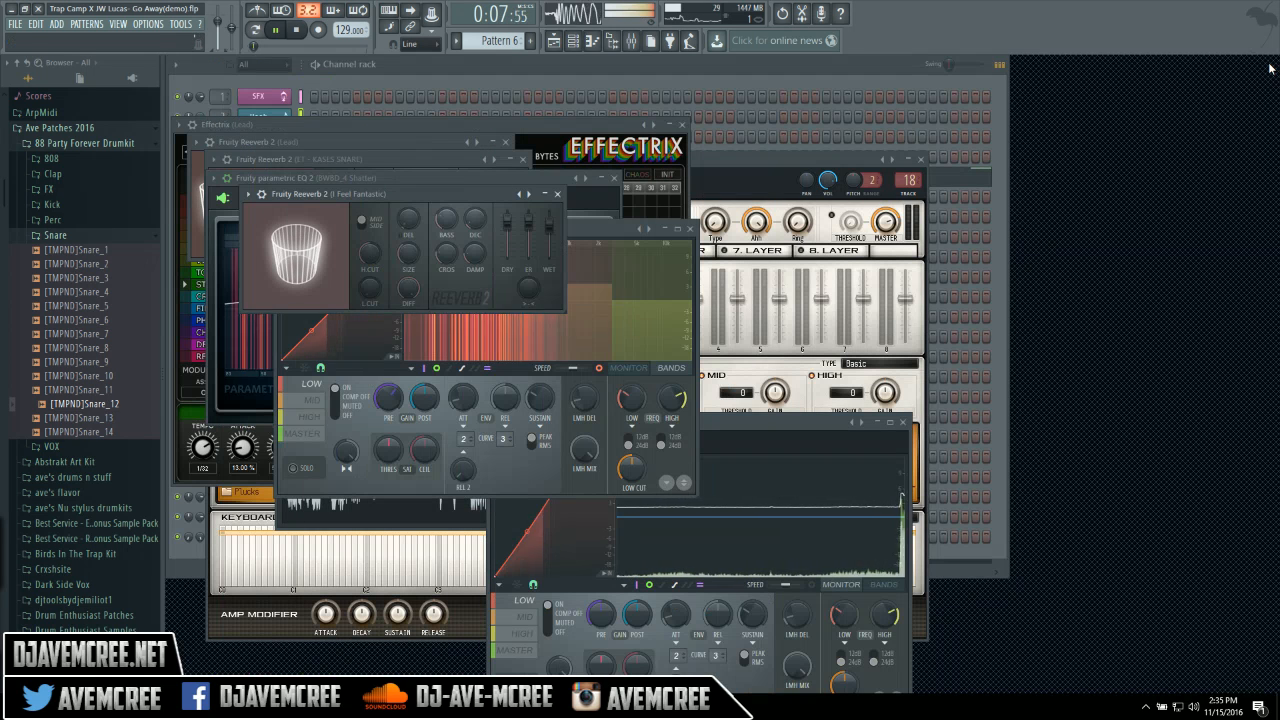
left_click(790, 67)
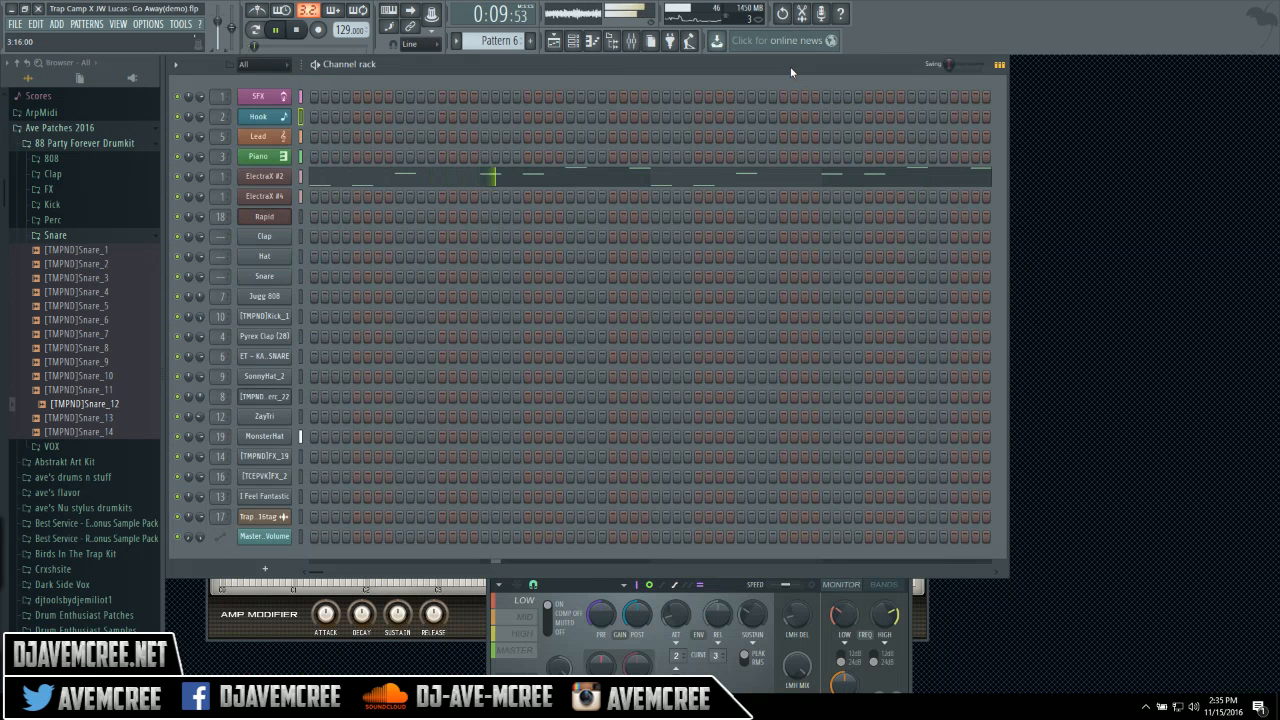
left_click(553, 40)
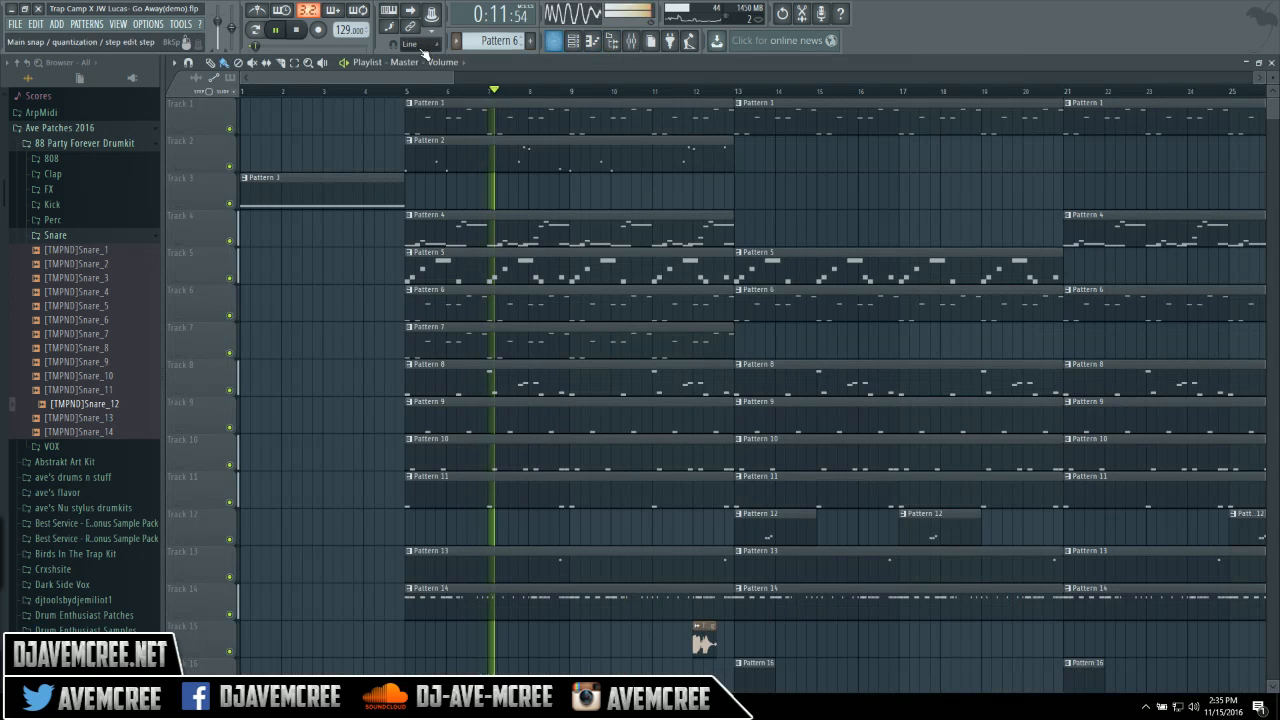
left_click_drag(408, 93, 736, 92)
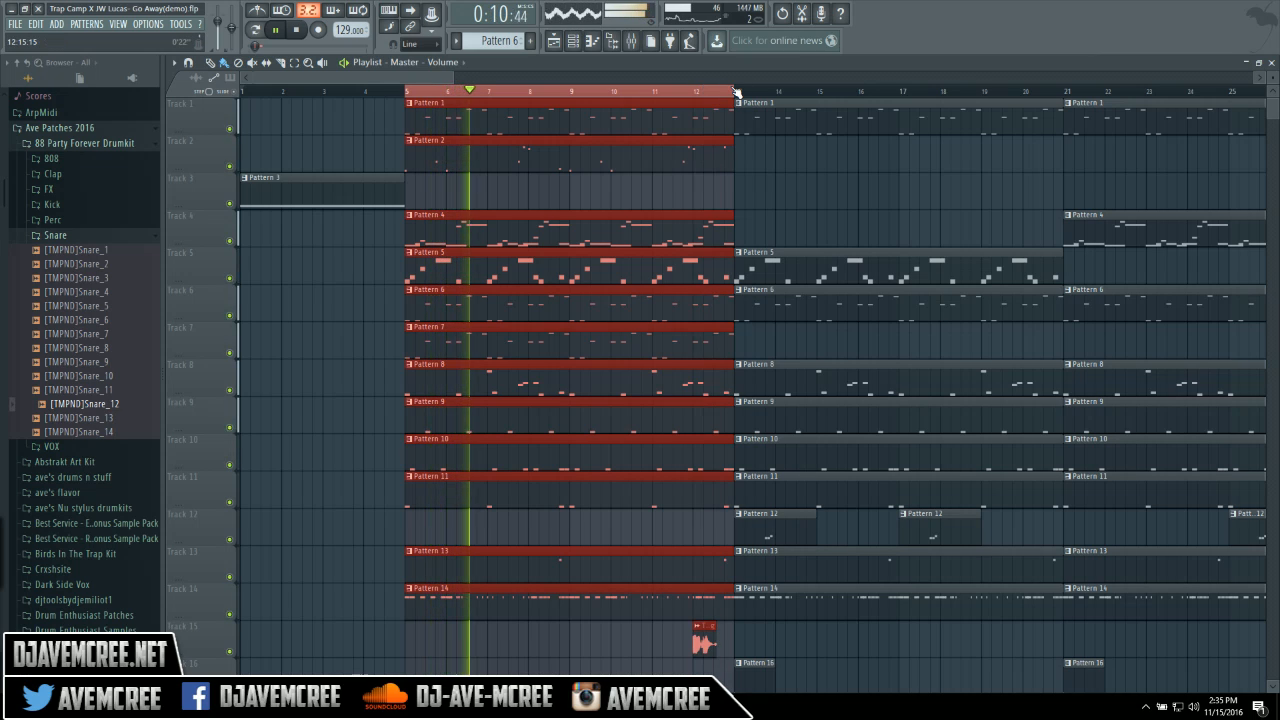
left_click(631, 40)
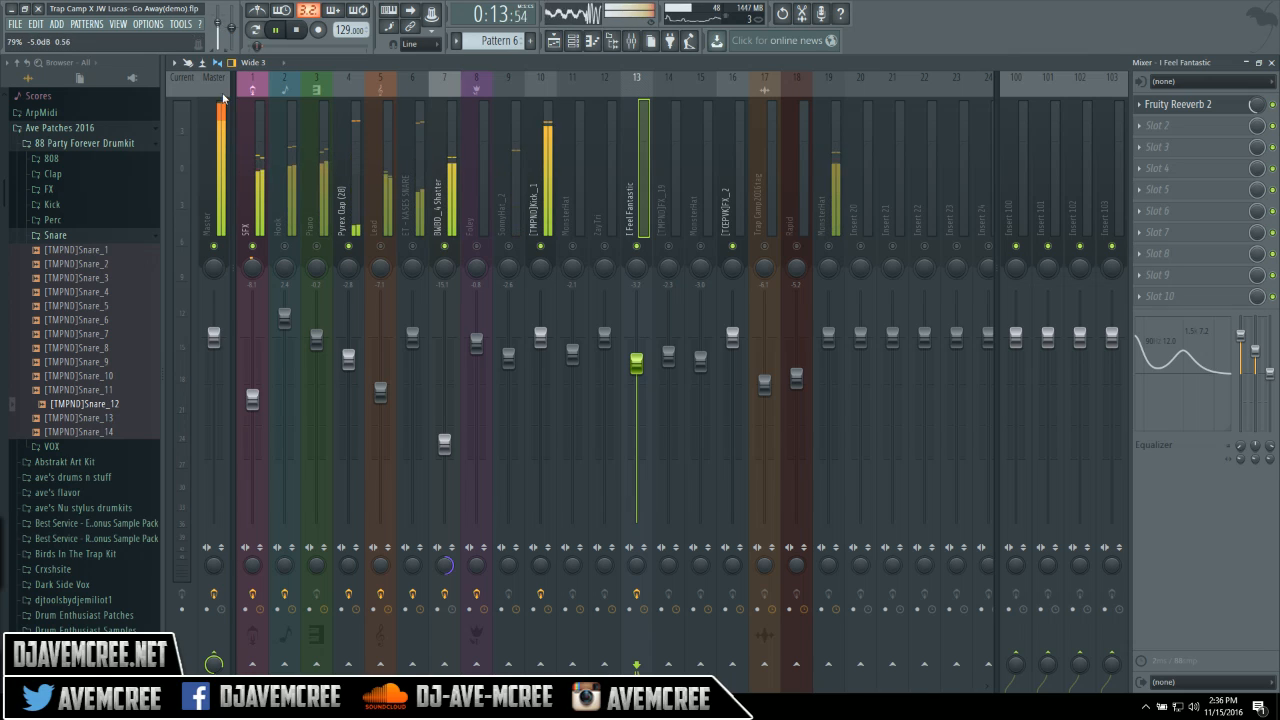
Cut the SFX insert's 100 Hz EQ band to -6.0 dB and lower the master volume to about -12.5 dB.
left_click(247, 141)
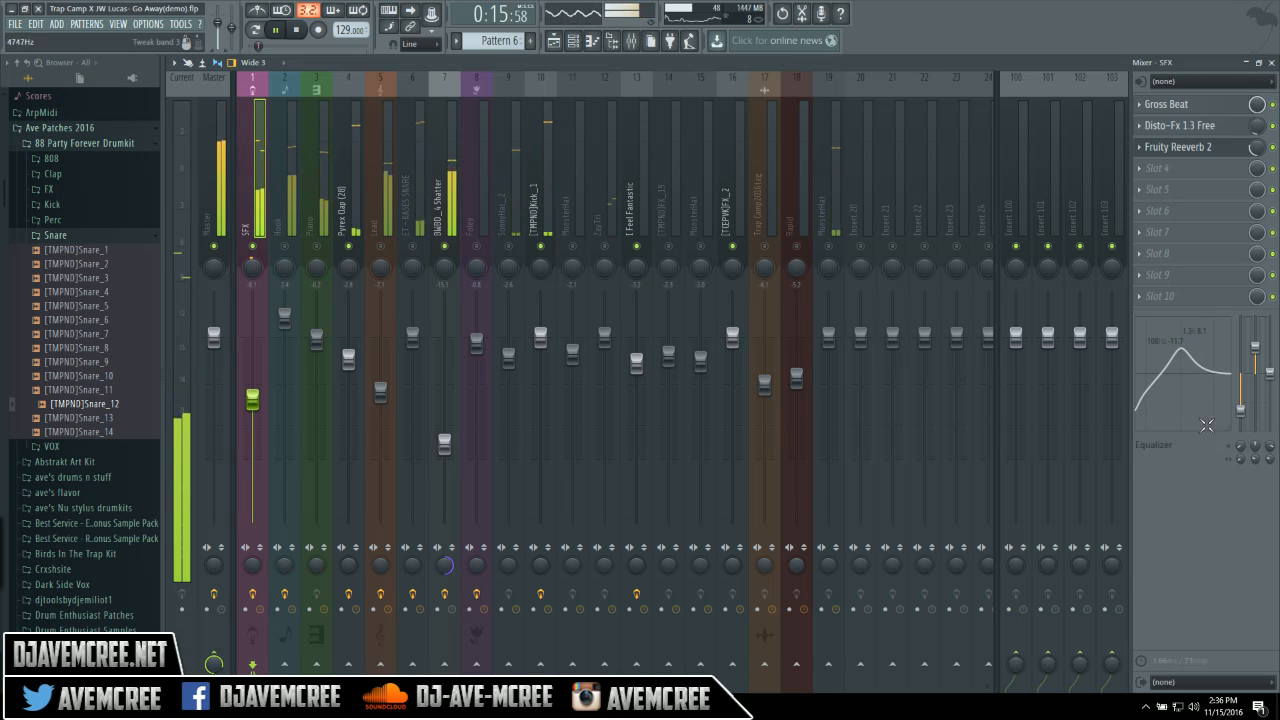
left_click_drag(1240, 408, 1240, 374)
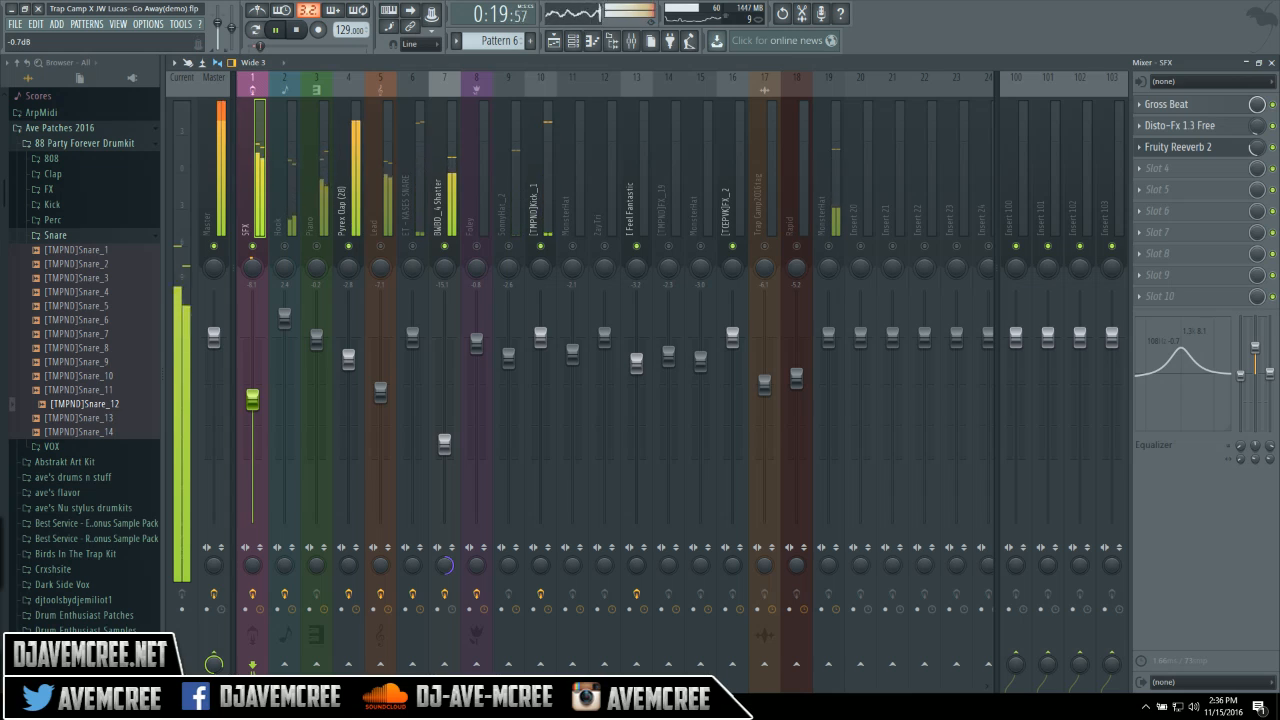
left_click_drag(1240, 374, 1240, 394)
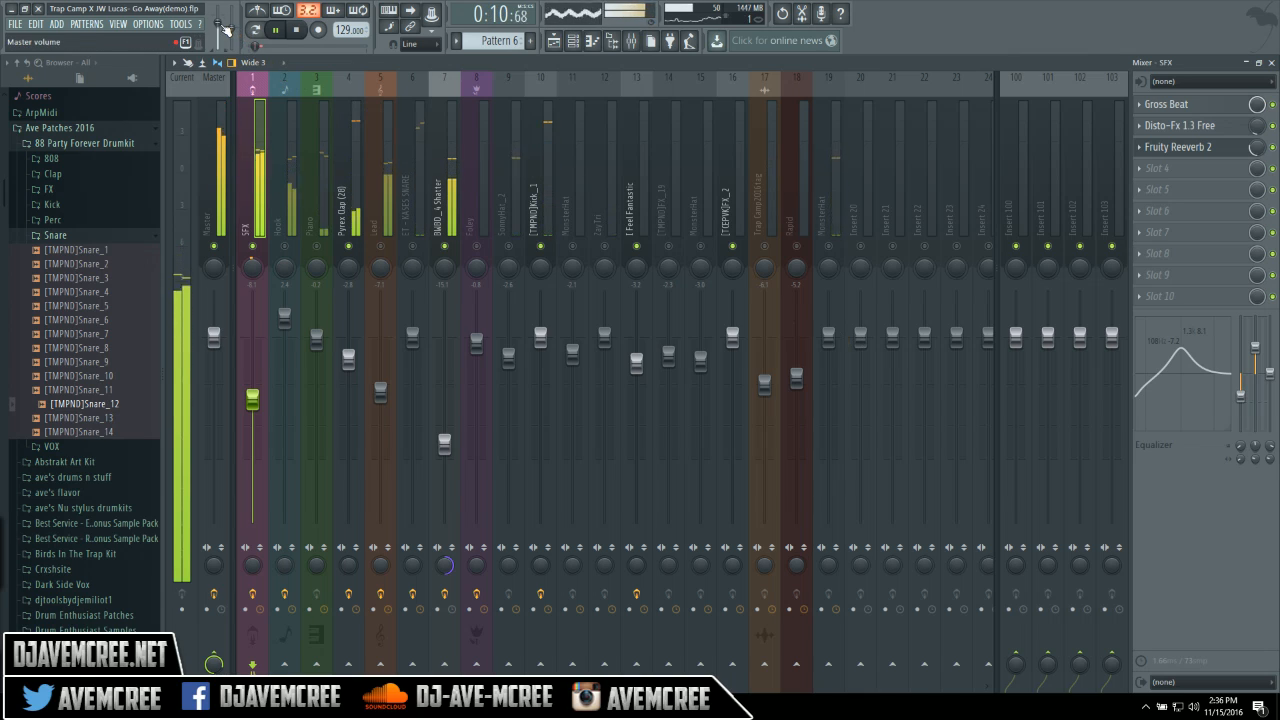
left_click_drag(219, 24, 219, 33)
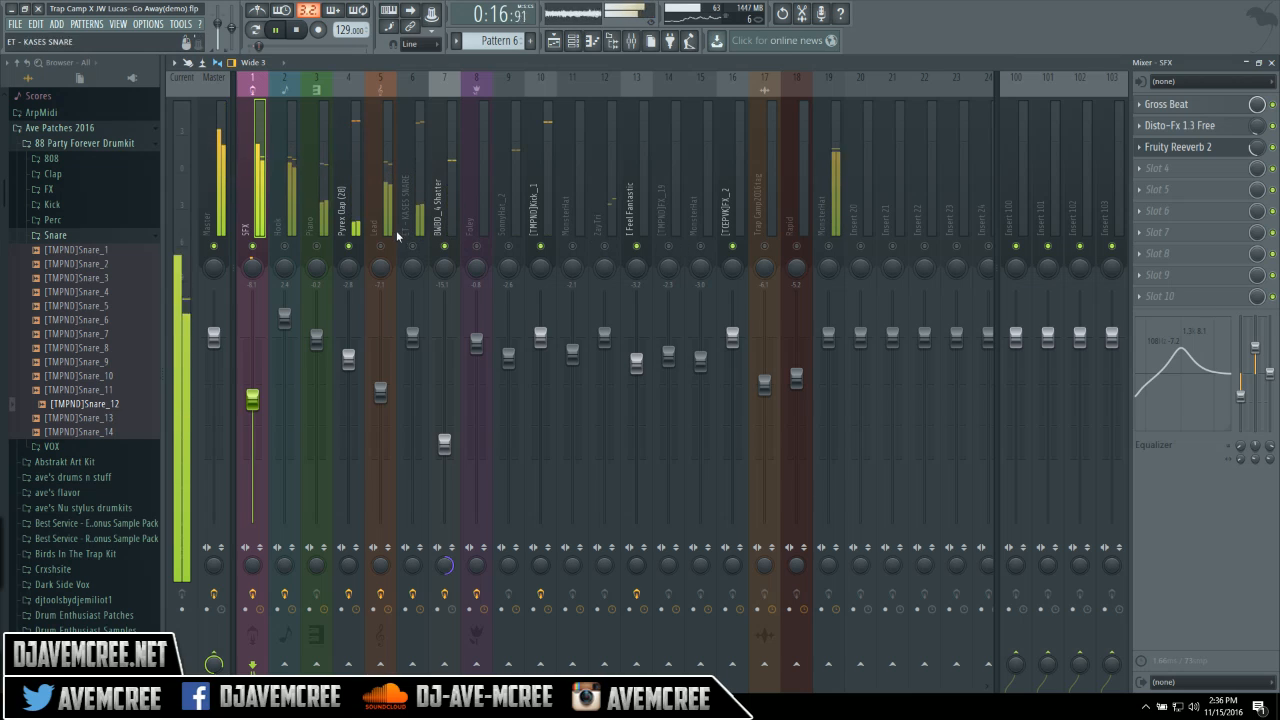
Unmute all mixer channels, then switch to the Playlist with F5.
left_click(318, 248)
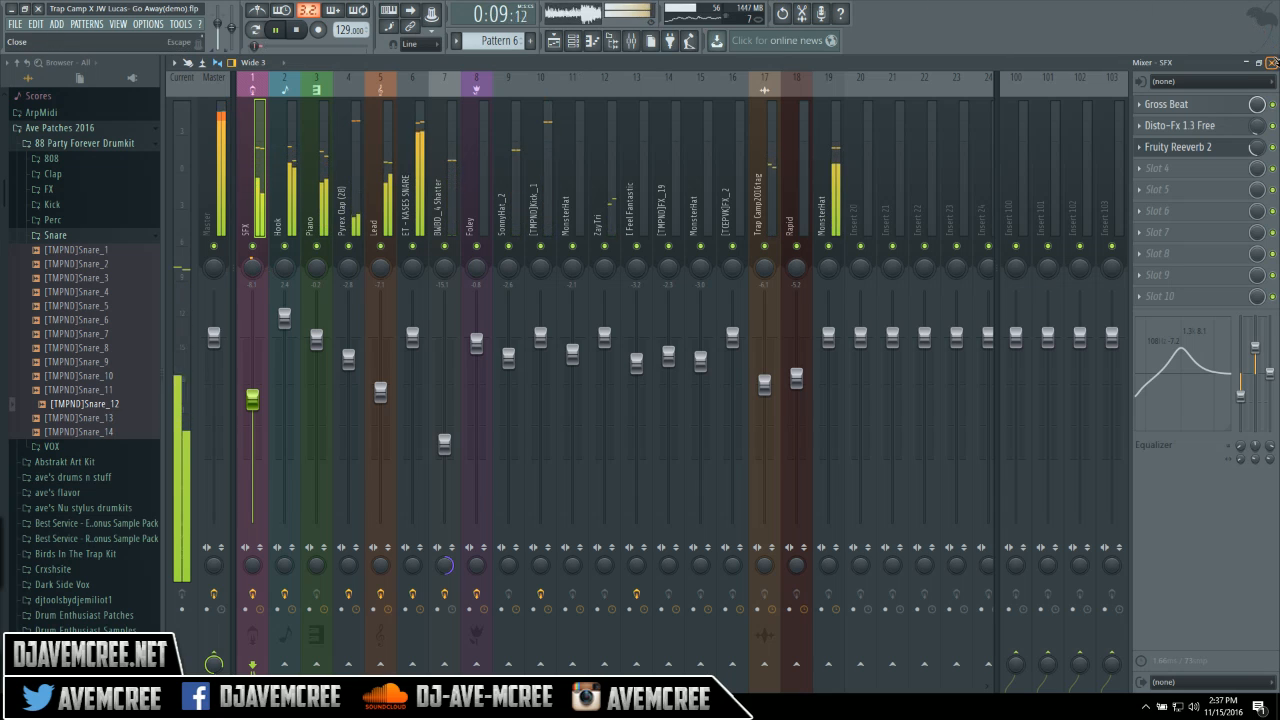
key("F5")
Deselect the playlist clips, move playback to bar 13, and bring the mixer back up.
left_click(720, 93)
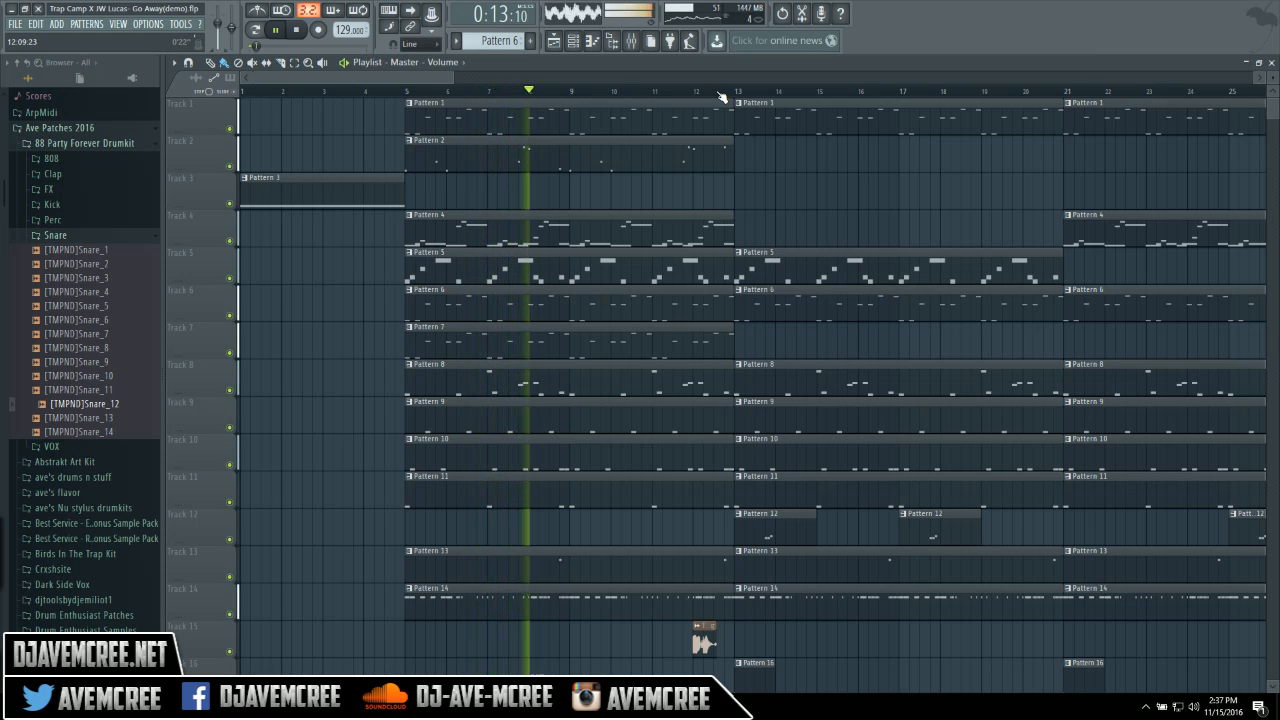
left_click(737, 92)
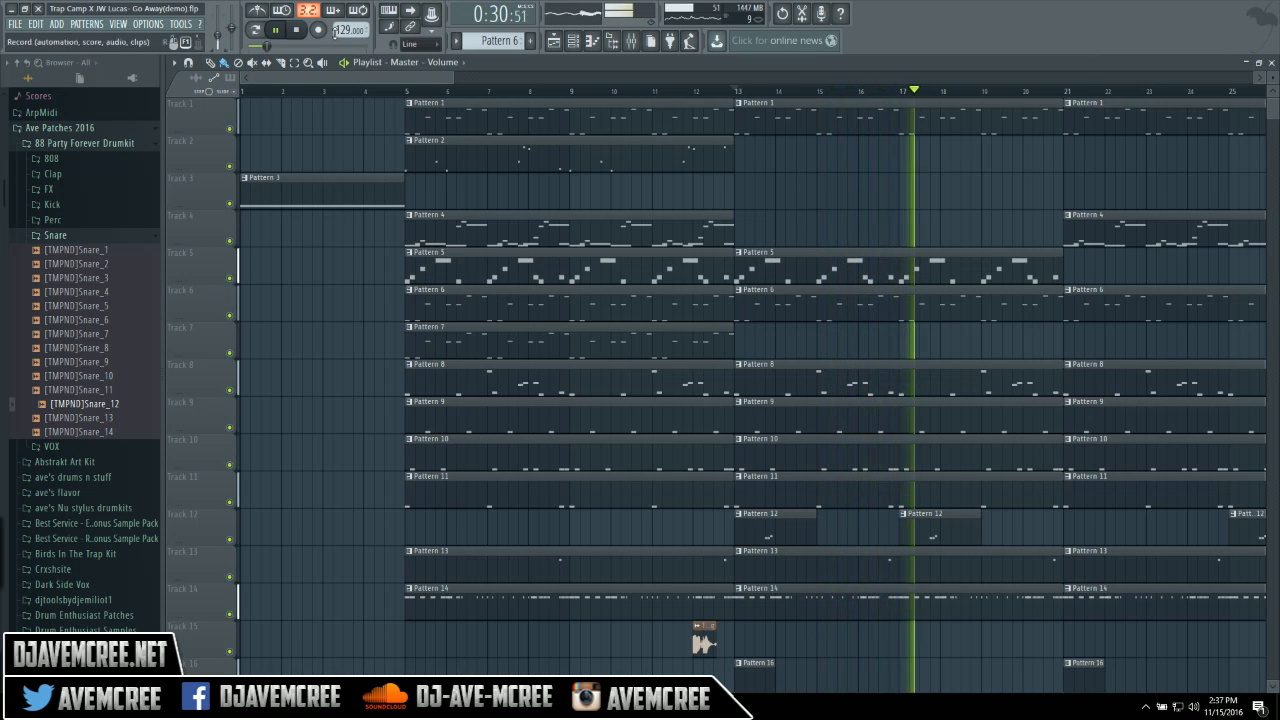
left_click(631, 41)
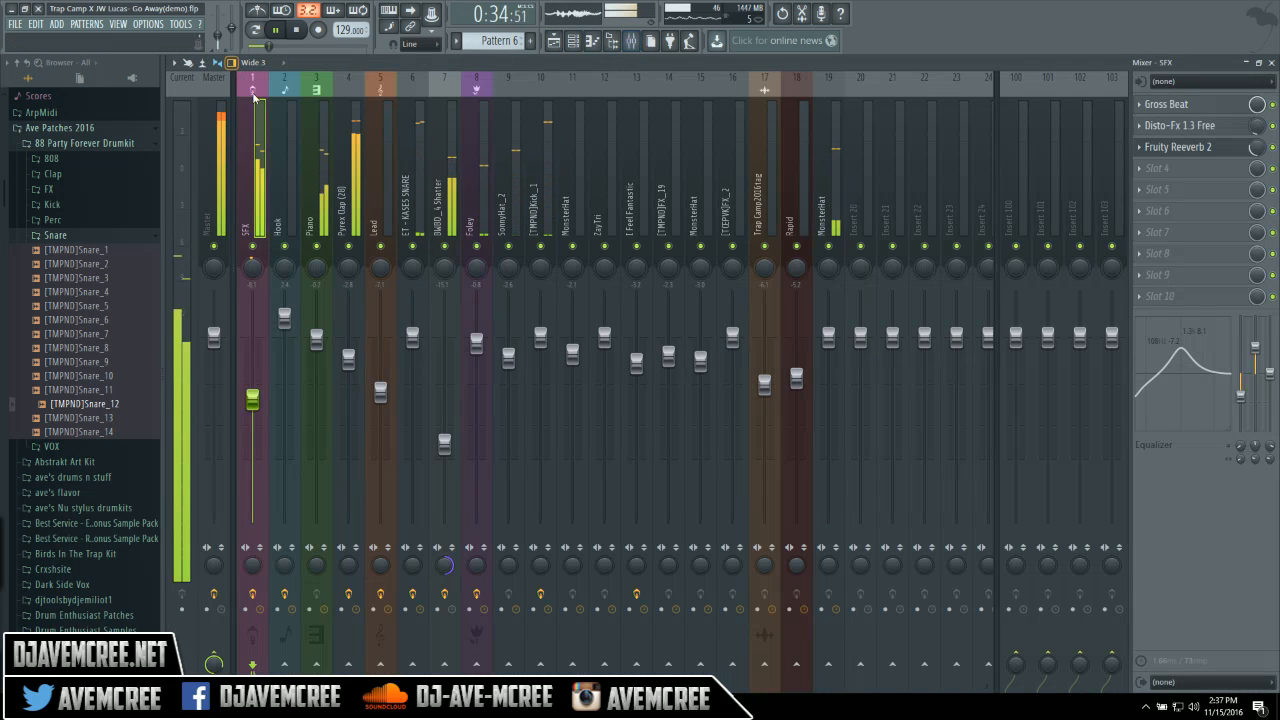
Select the Piano insert, then the Pyrex Clap (28) insert to view its Fruity Reeverb 2 and EQ.
left_click(321, 177)
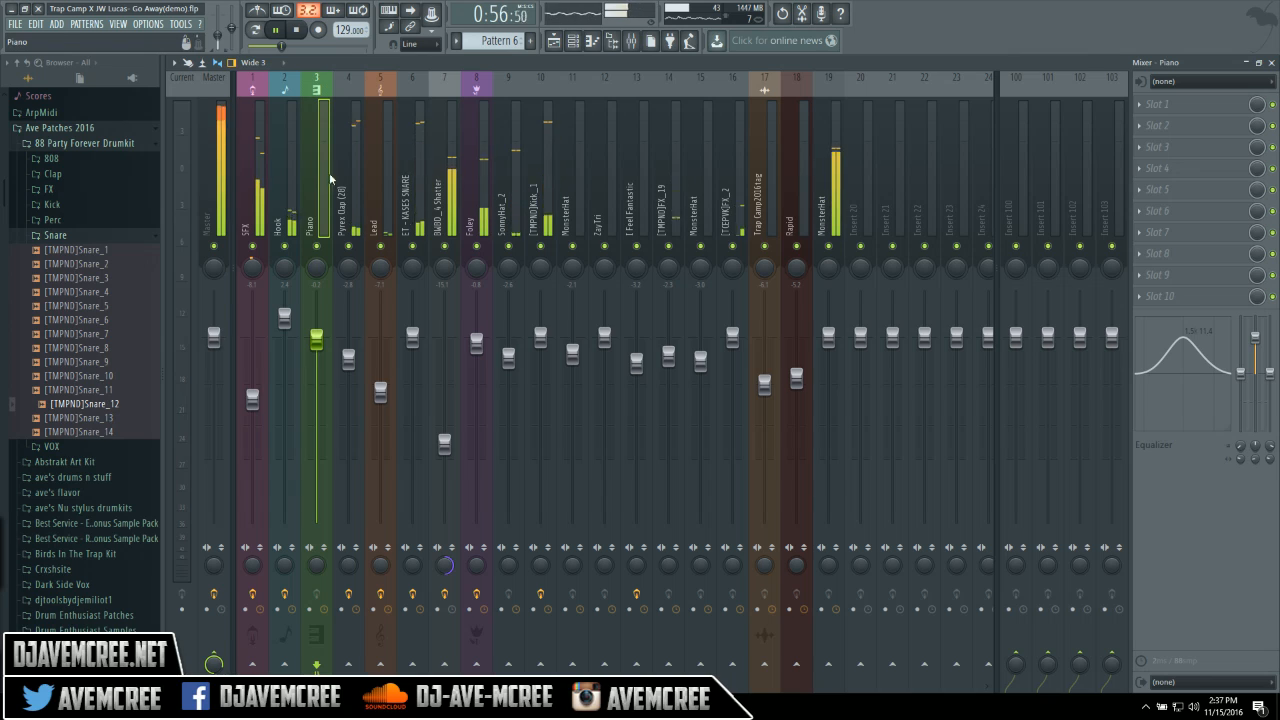
left_click(349, 198)
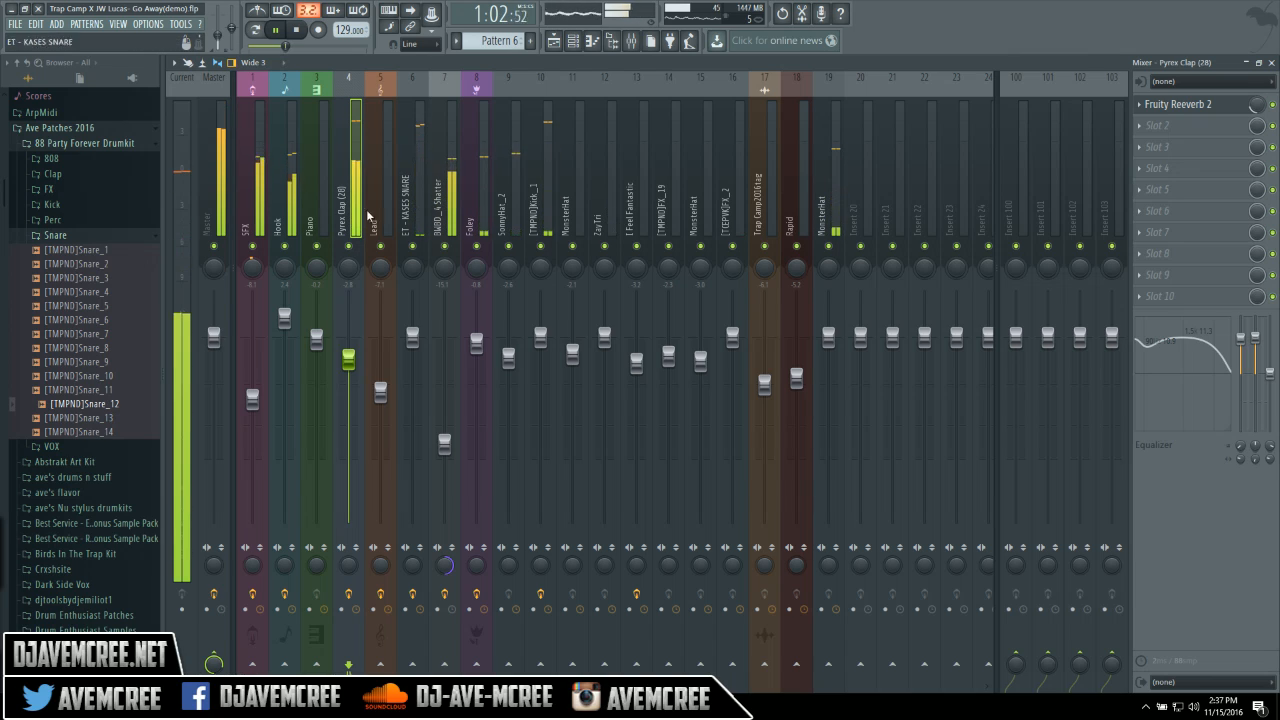
Solo Pyrex Clap (28), set its EQ peak to 0.8 dB and low shelf to 4.4 dB, and raise the master volume.
right_click(346, 247)
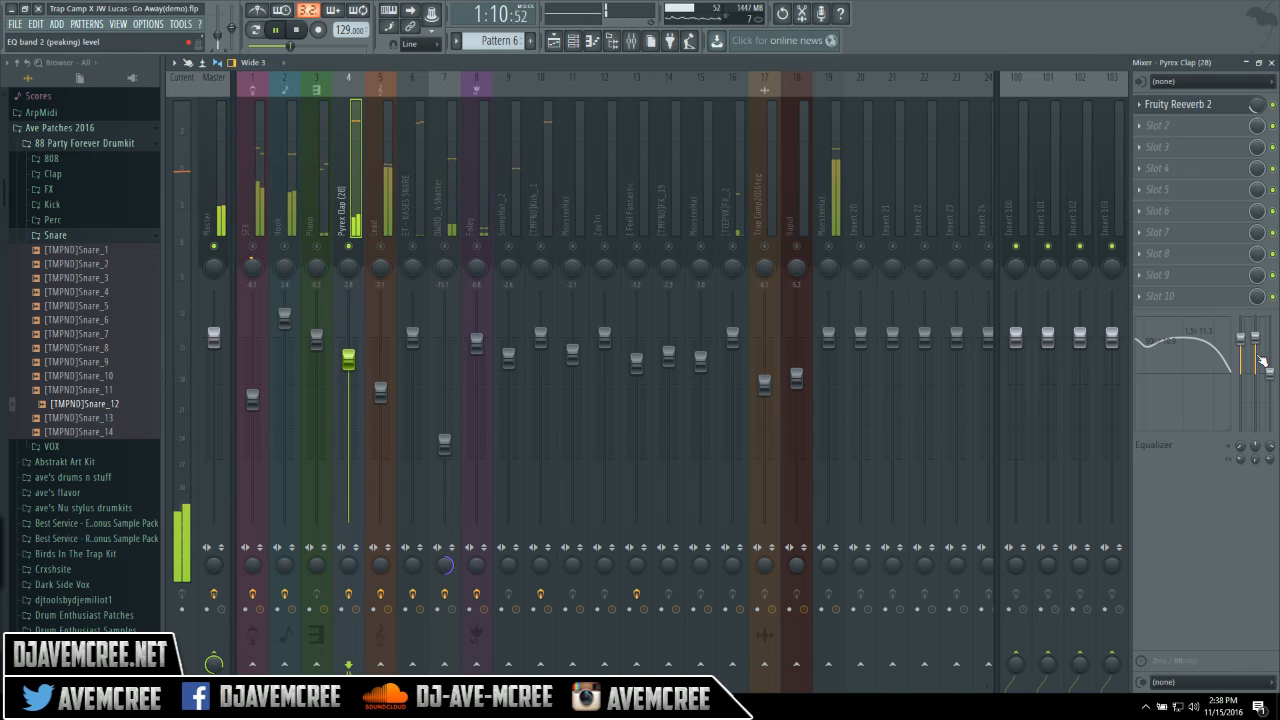
mouse_move(1258, 358)
left_mouse_down()
mouse_move(1258, 390)
mouse_move(1241, 343)
left_mouse_up()
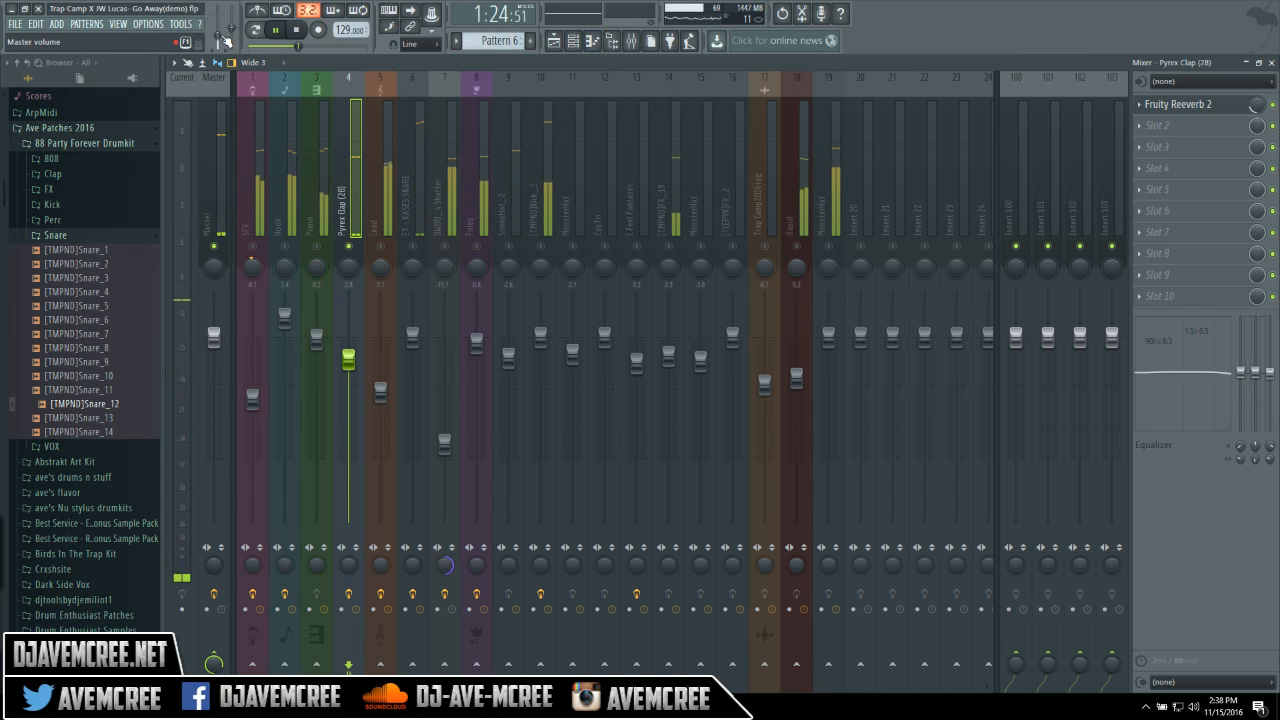
left_click_drag(218, 37, 218, 28)
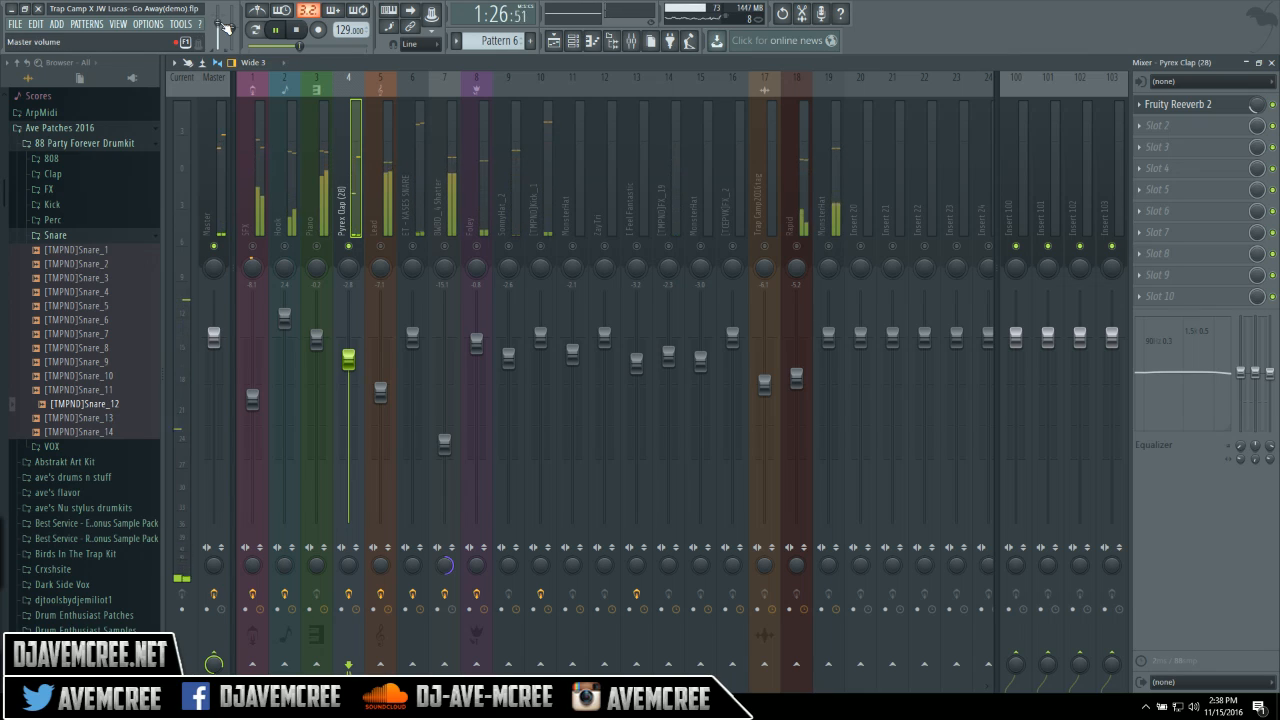
left_click_drag(1249, 383, 1255, 338)
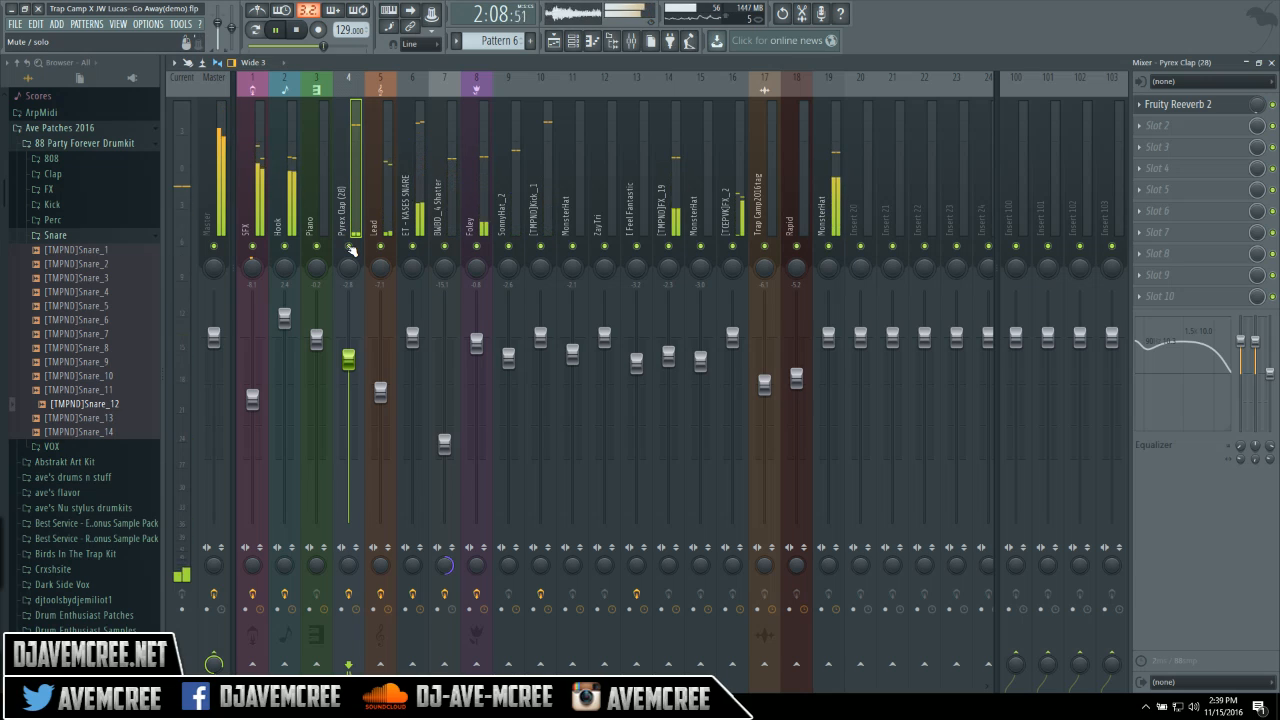
Reset Pyrex Clap EQ bands 1 and 2, boost band 2 to 10.1 dB at 1.5 kHz, and rebalance master volume.
right_click(1241, 346)
left_click(1241, 348)
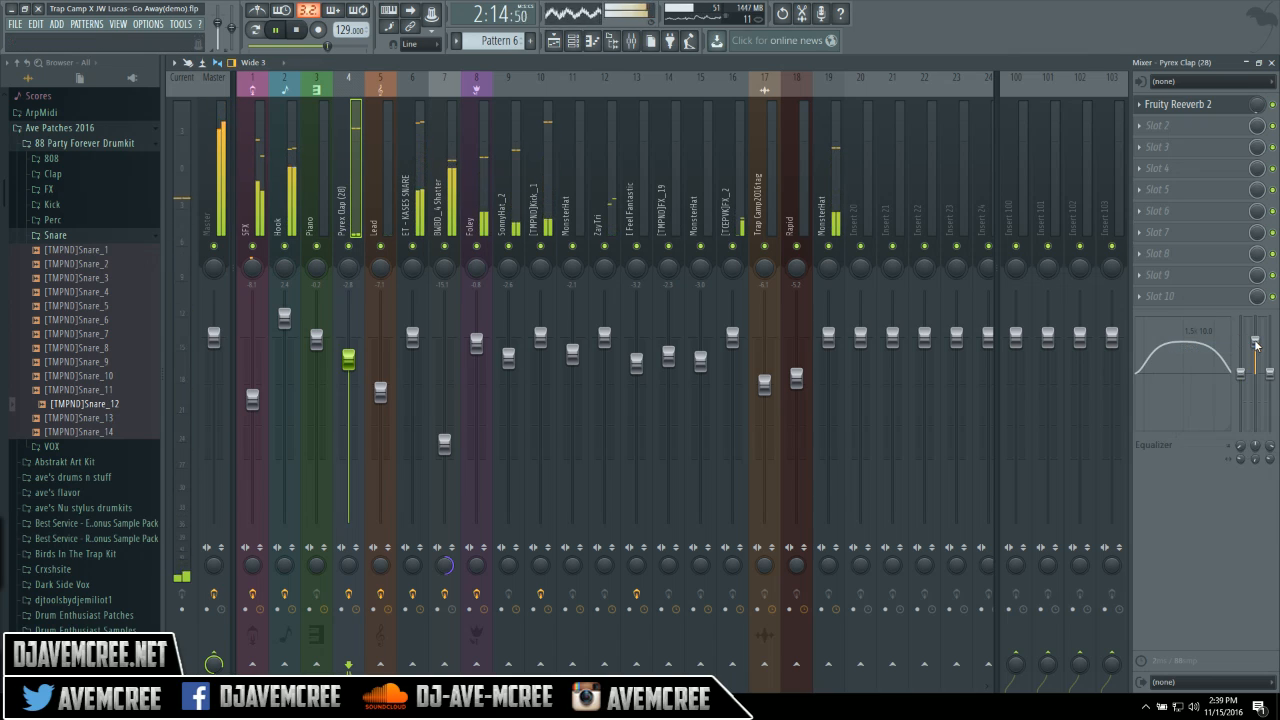
right_click(1257, 345)
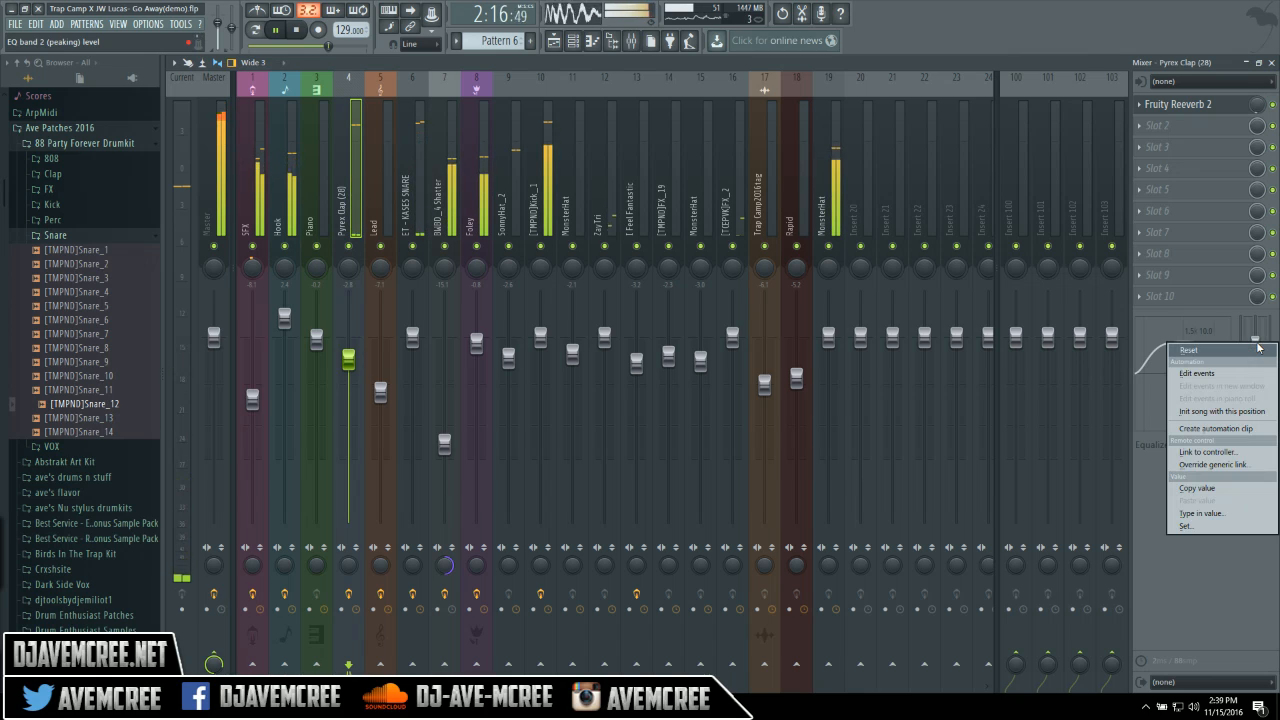
left_click(1258, 349)
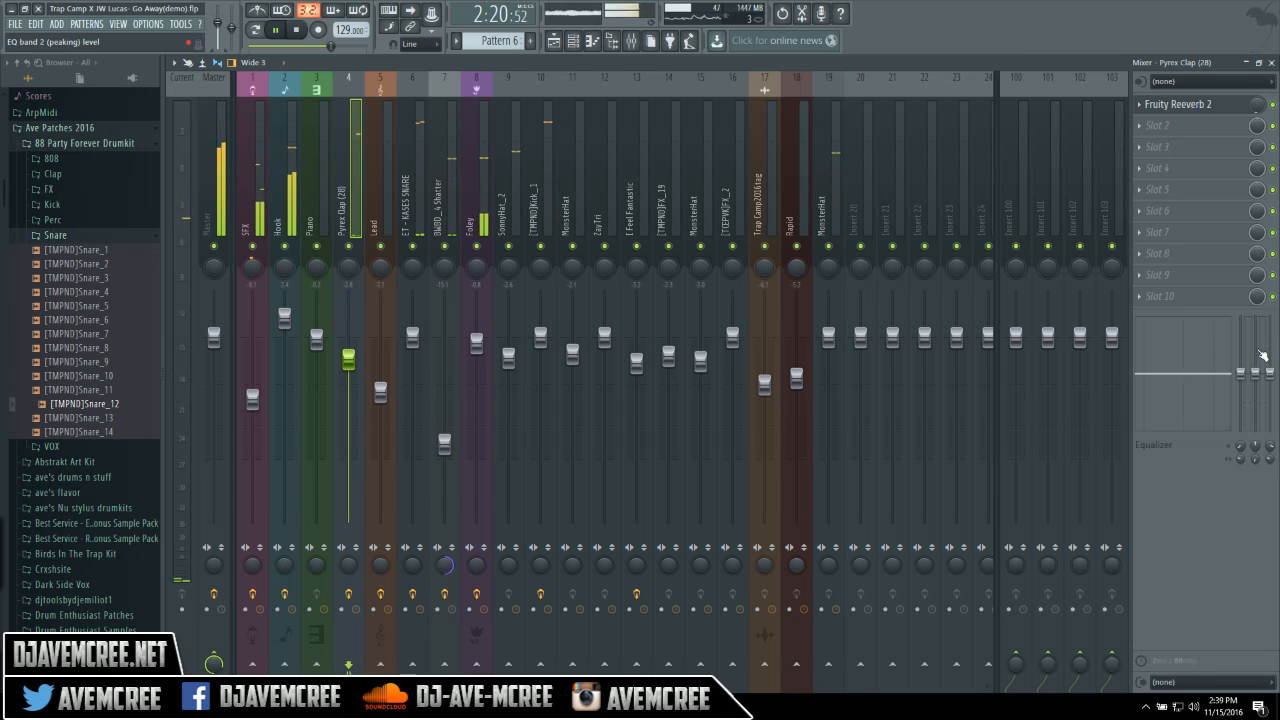
mouse_move(1255, 358)
left_mouse_down()
mouse_move(1256, 343)
mouse_move(1241, 348)
left_mouse_up()
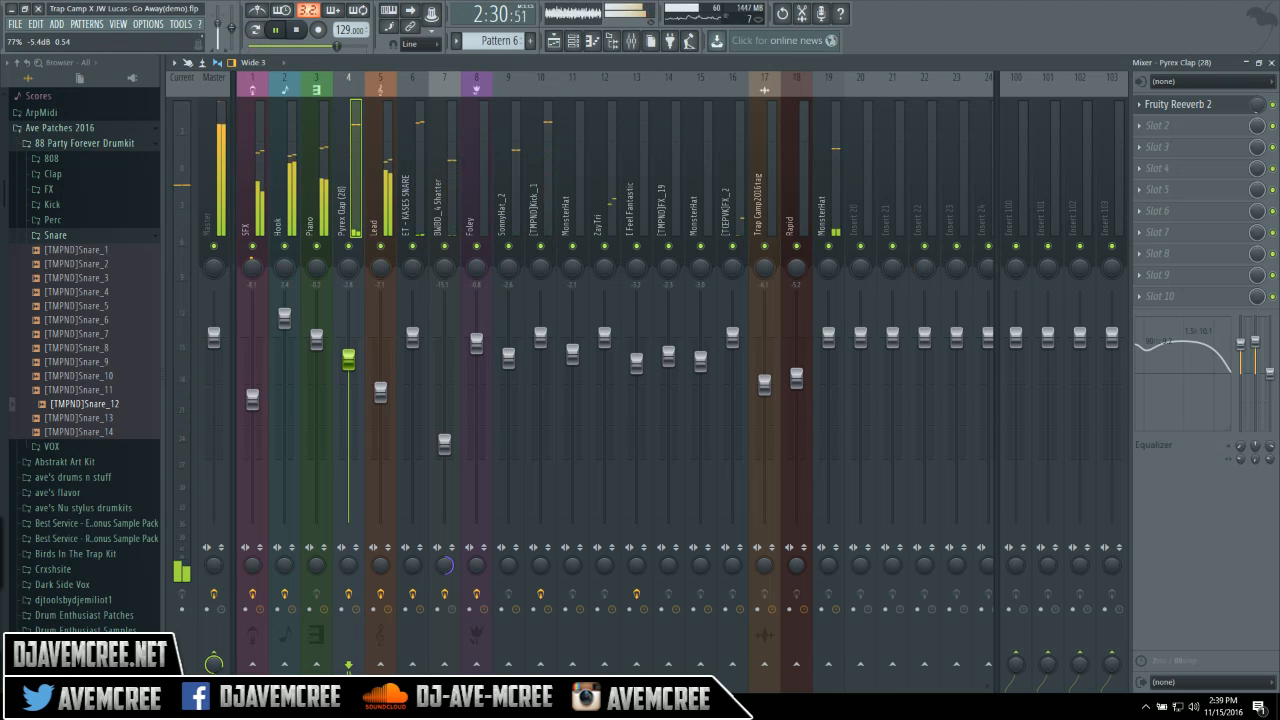
left_click_drag(219, 38, 226, 40)
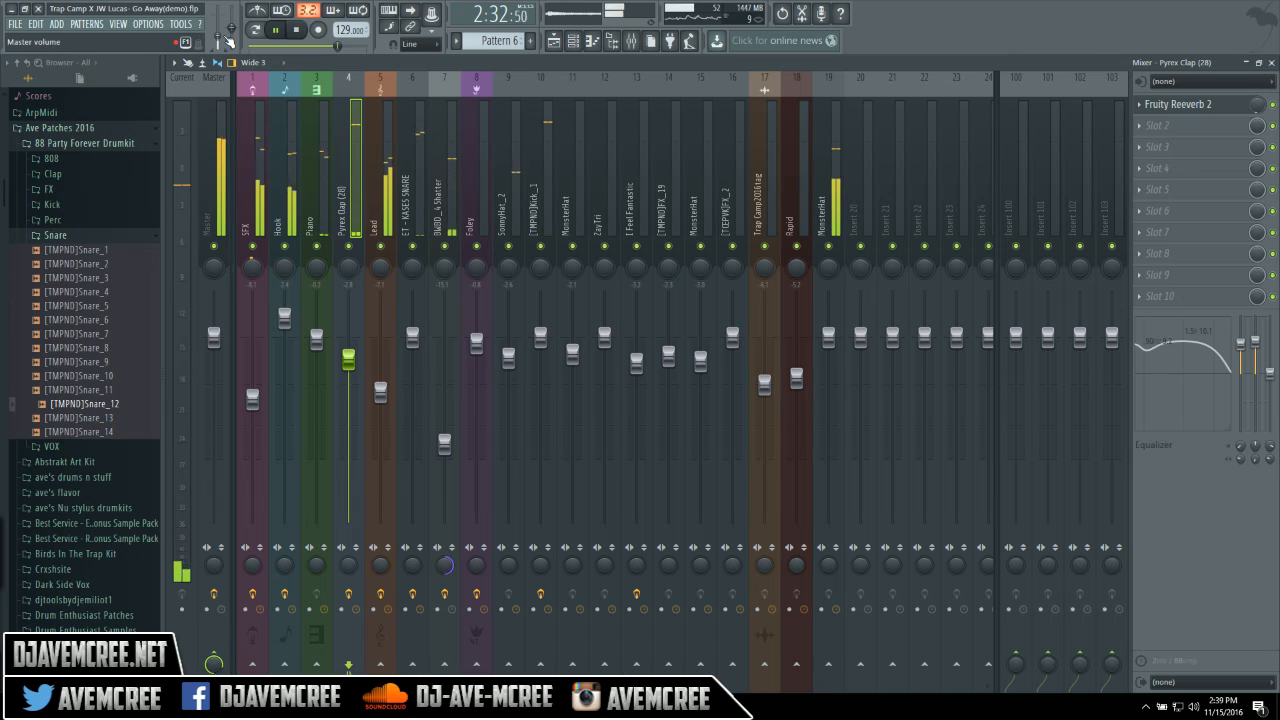